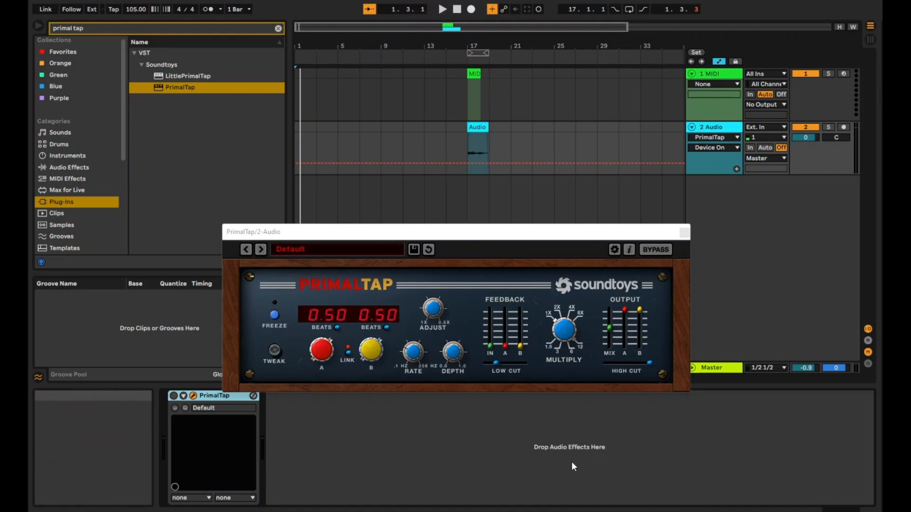
Select the audio clip and audition it through the default PrimalTap delay
left_click(477, 127)
left_click(442, 9)
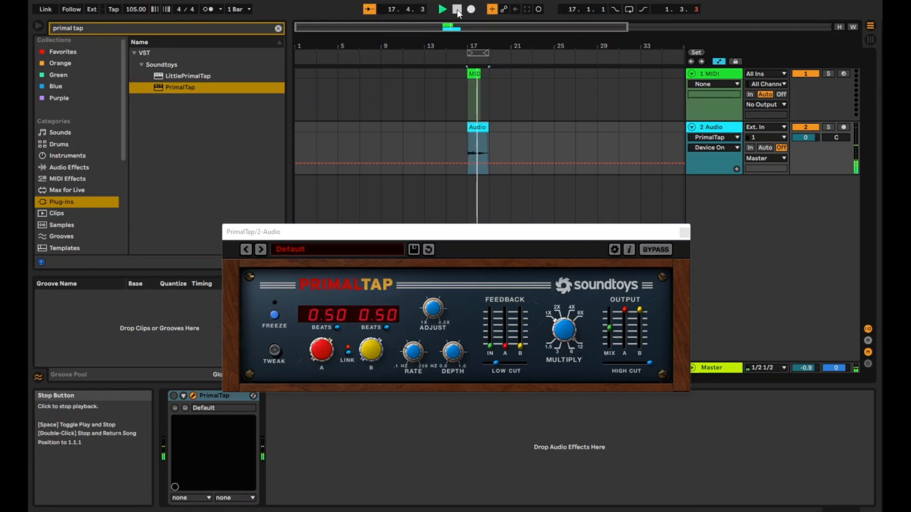
left_click(457, 9)
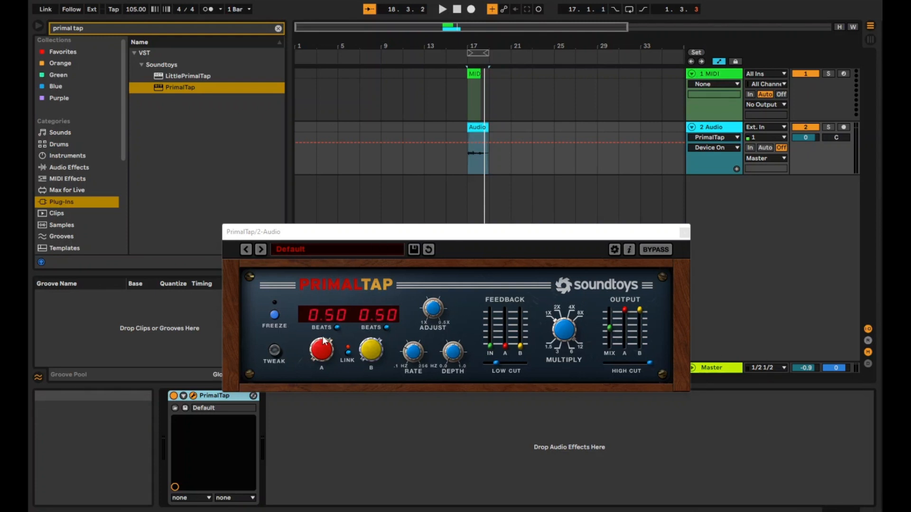
Bring up the delay's Multiply parameter and audition the clip at the 1X setting
left_click(563, 336)
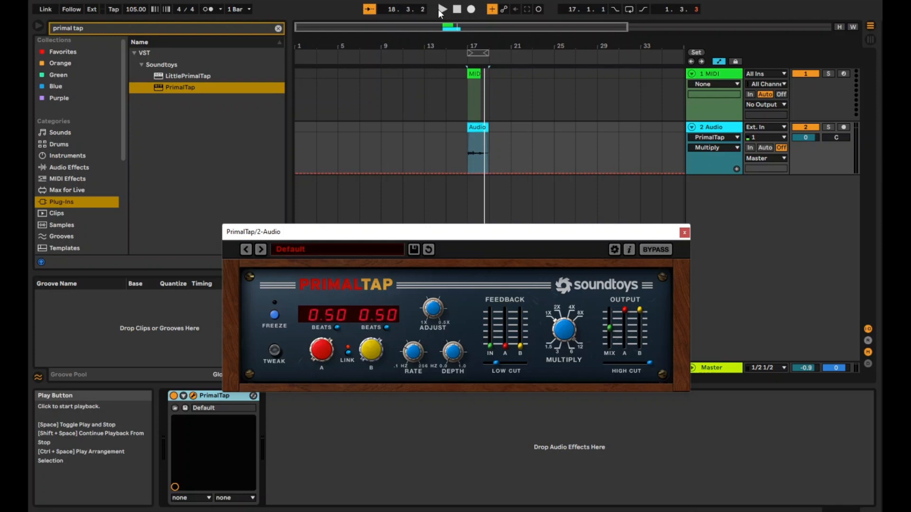
left_click(441, 9)
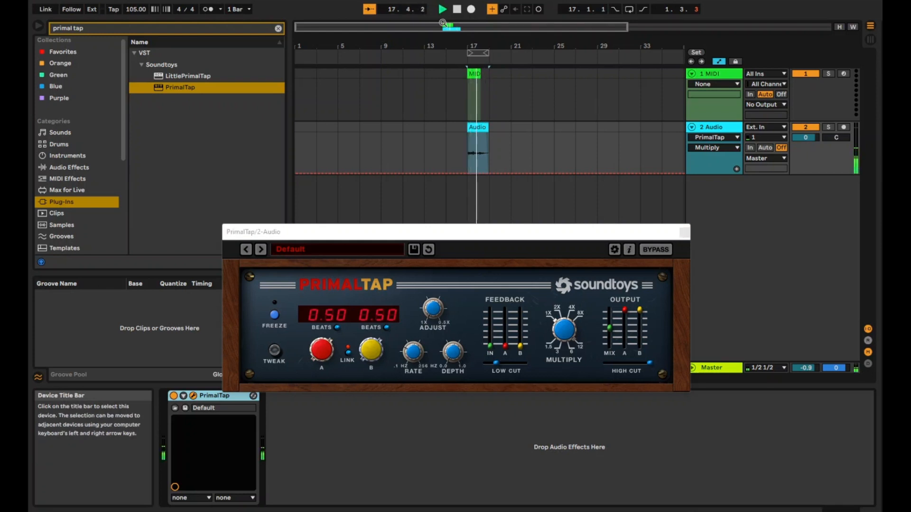
left_click(457, 9)
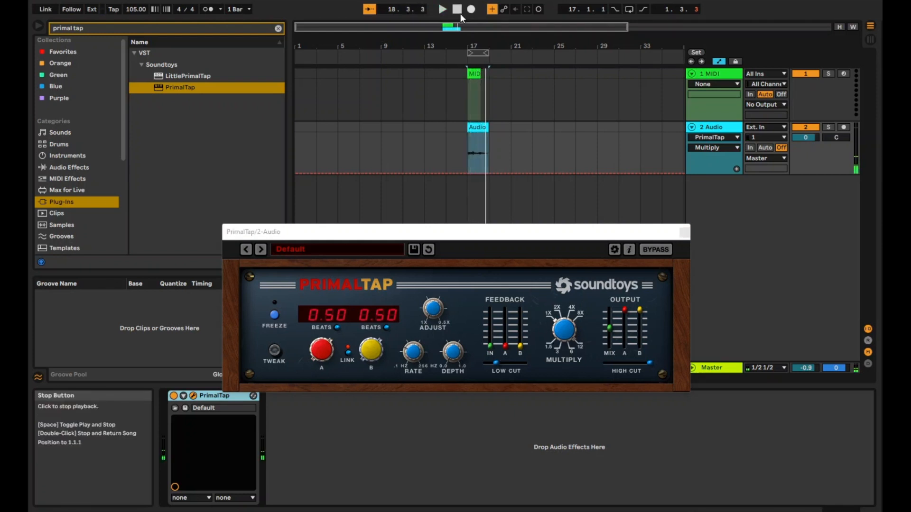
Set Multiply to 2X and audition the clip
left_click(563, 327)
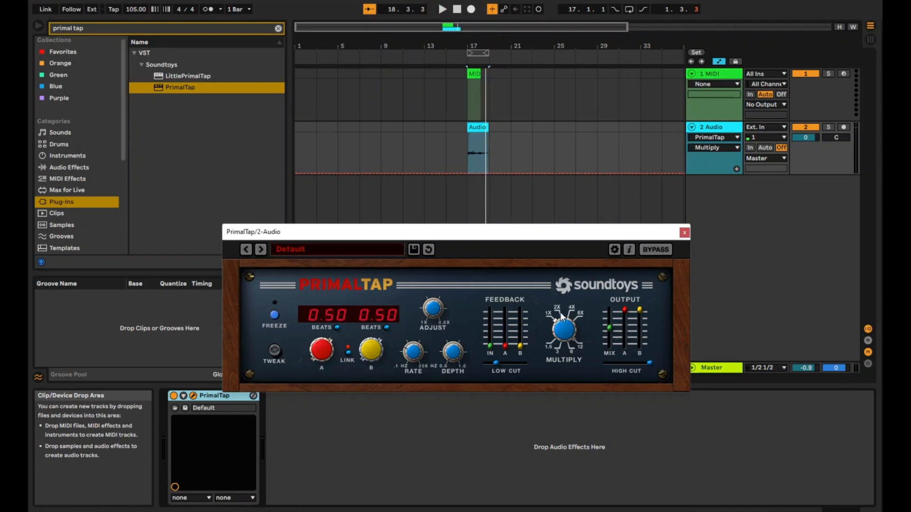
left_click(560, 313)
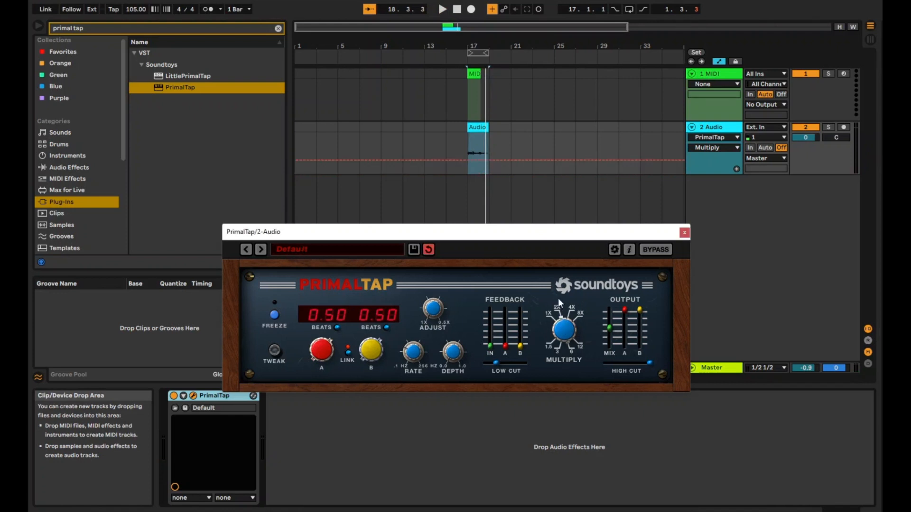
left_click(443, 9)
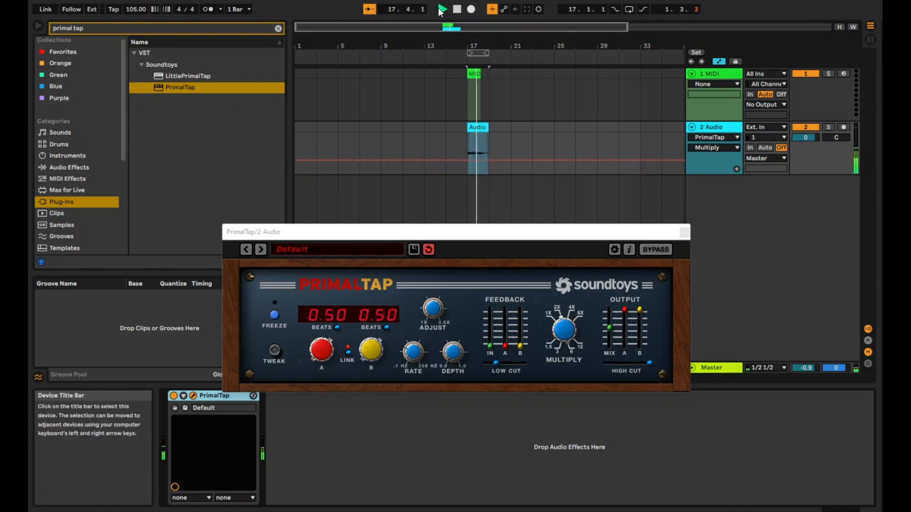
left_click(457, 10)
Set Multiply to 4X and audition the clip
left_click(562, 312)
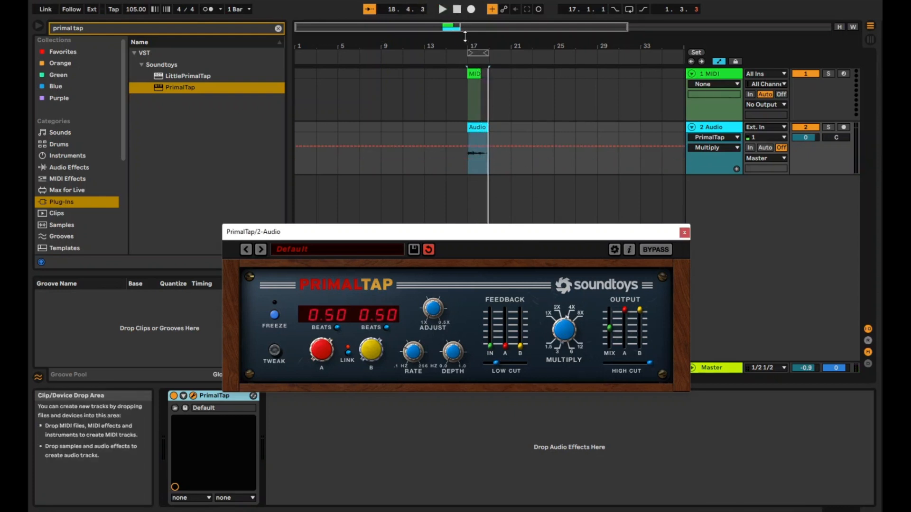
left_click(442, 10)
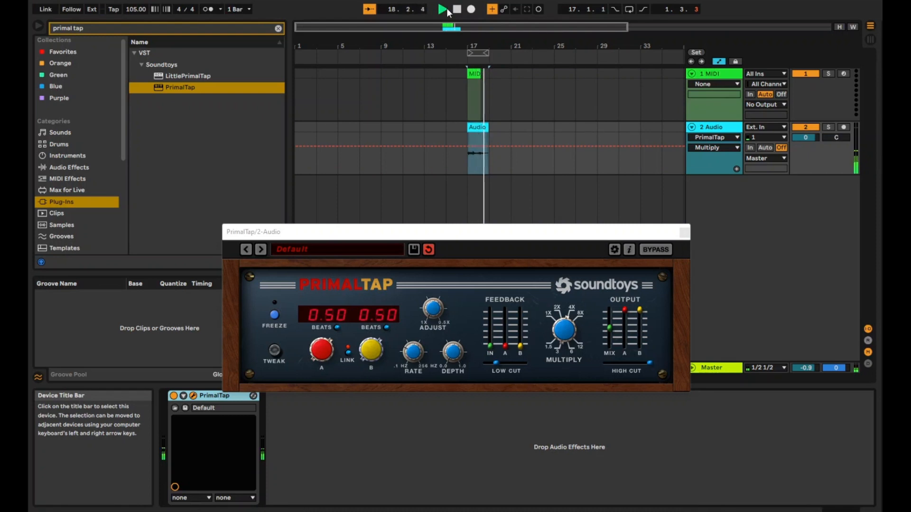
key("space")
Set Multiply to 8X and audition the clip
left_click(575, 326)
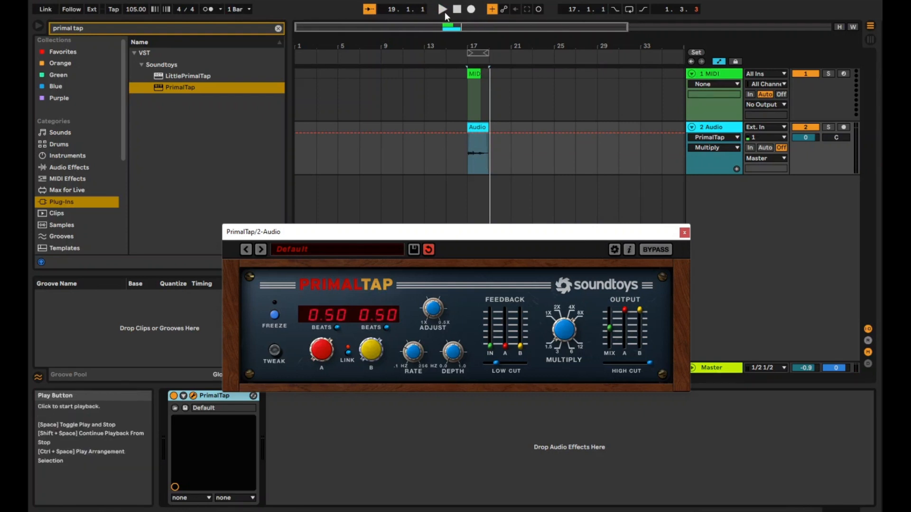
left_click(445, 12)
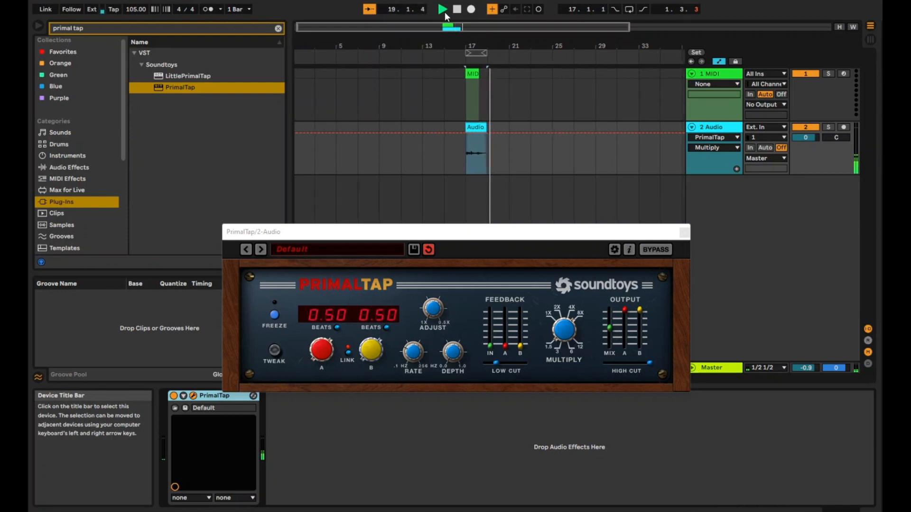
left_click(457, 10)
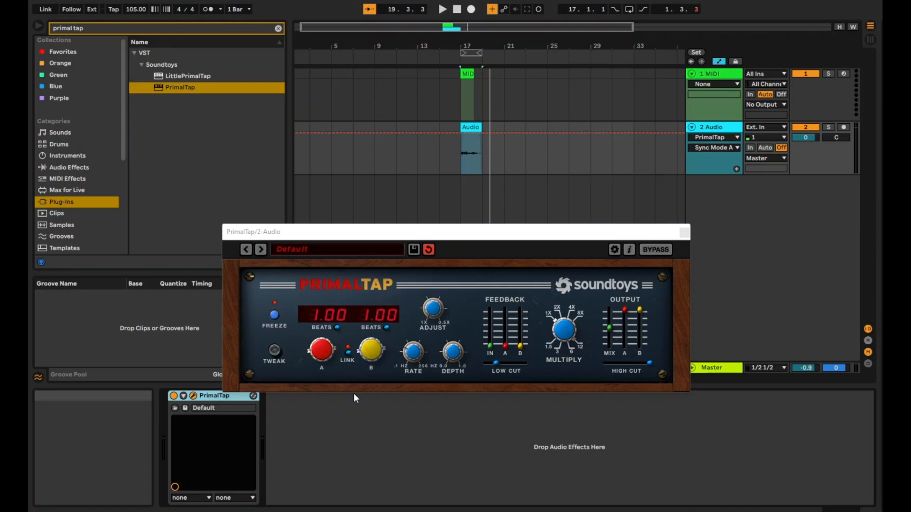
Switch the linked delays from beats to time and back to beats
left_click(336, 328)
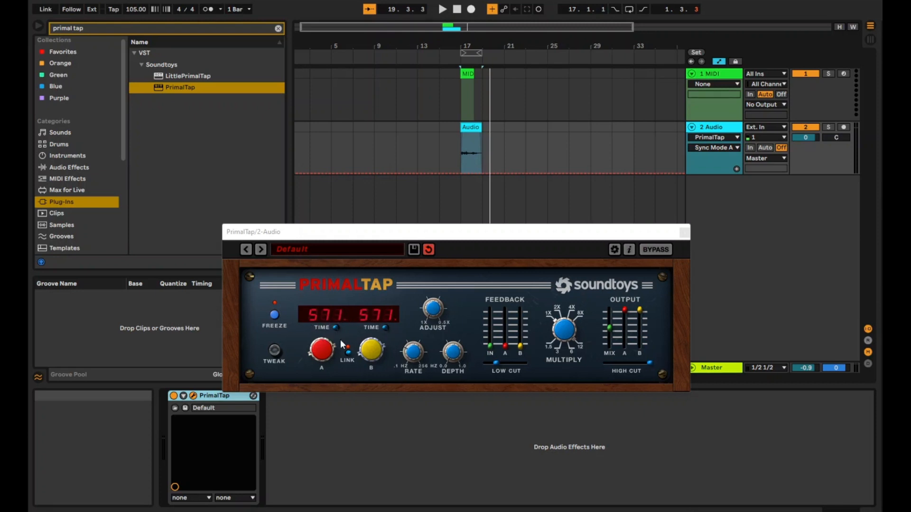
left_click(335, 327)
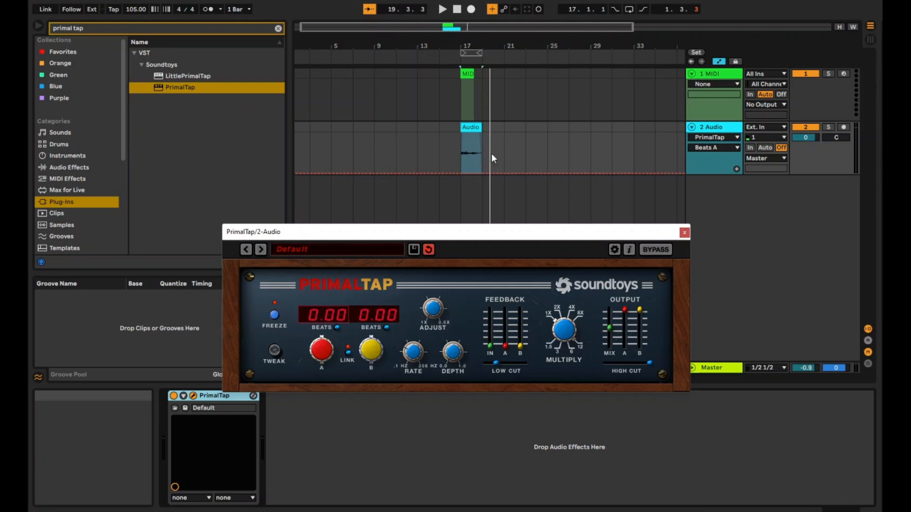
Audition the clip with Freeze on and both linked delays at 0.00 beats
left_click(442, 10)
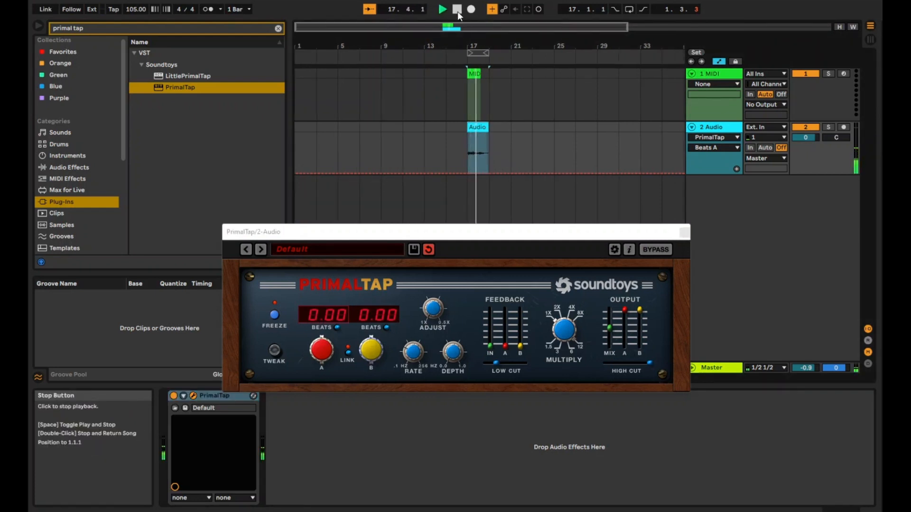
left_click(457, 10)
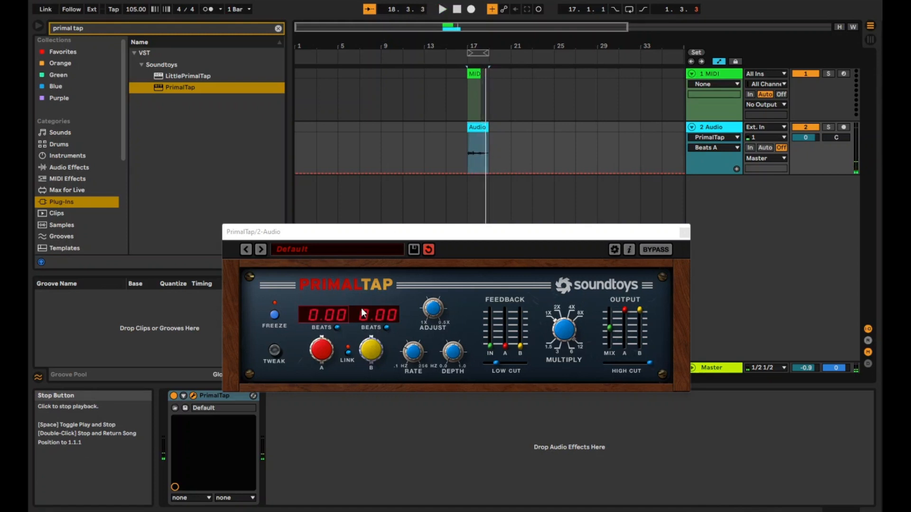
Set both linked delays to 4.00 beats and turn off Freeze
left_click(319, 316)
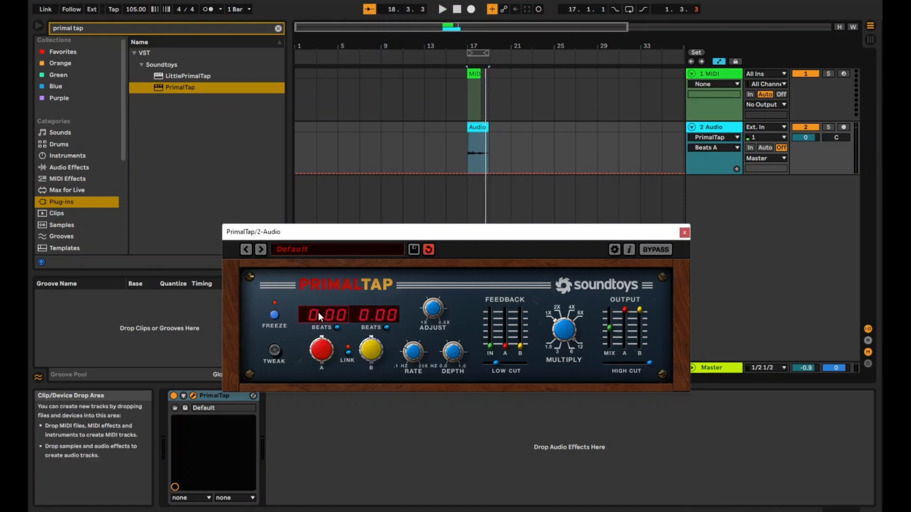
scroll(318, 312, "up", 4)
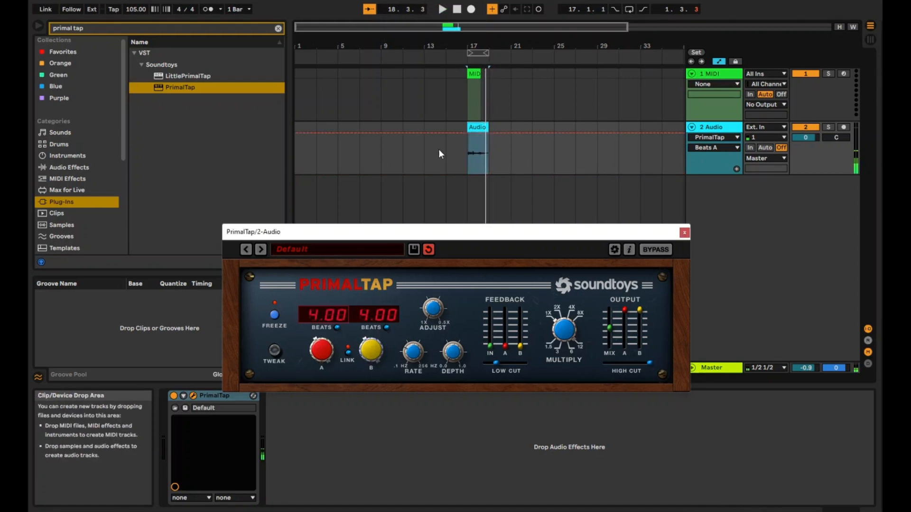
left_click(274, 316)
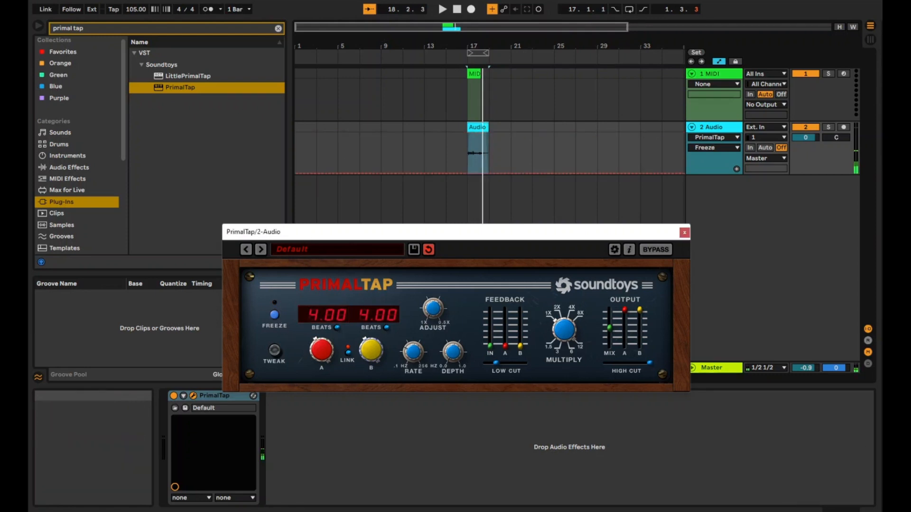
Unlink the two delays and set delay A to 4.00 beats and delay B to 1.75 beats
mouse_move(321, 346)
left_mouse_down()
mouse_move(334, 406)
mouse_move(368, 424)
mouse_move(322, 349)
mouse_move(332, 382)
mouse_move(328, 359)
left_mouse_up()
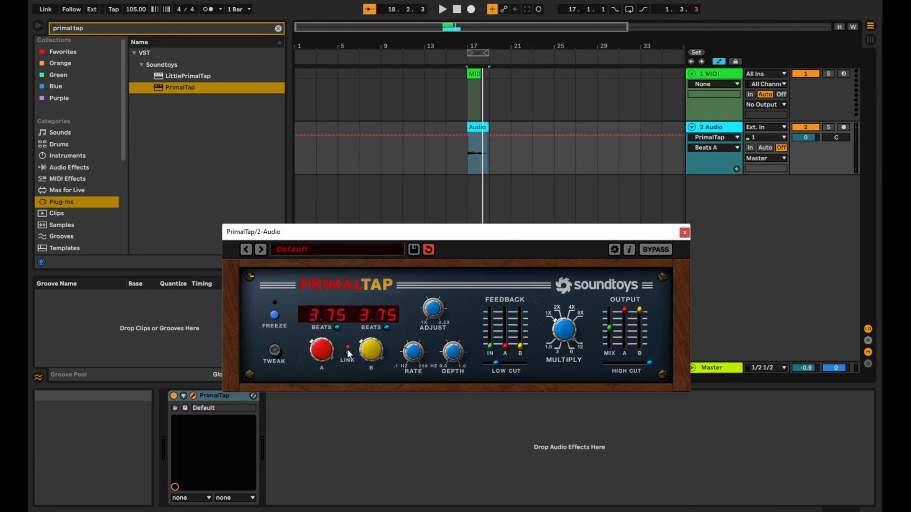
left_click(348, 351)
mouse_move(321, 354)
left_mouse_down()
mouse_move(325, 377)
mouse_move(329, 341)
left_mouse_up()
left_click_drag(378, 365, 432, 421)
left_click_drag(375, 350, 383, 400)
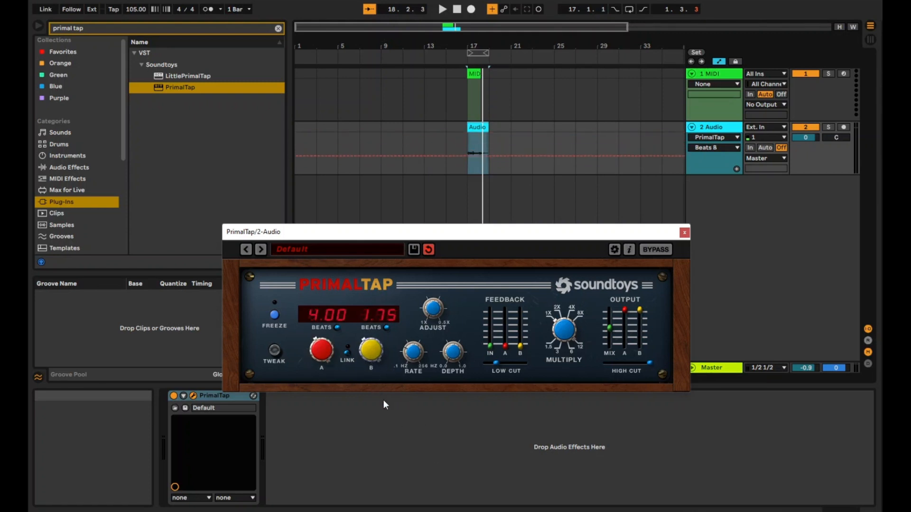
Set delay A to 1.75 beats and delay B to 0.00 beats, and audition the clip
left_click_drag(326, 352, 374, 427)
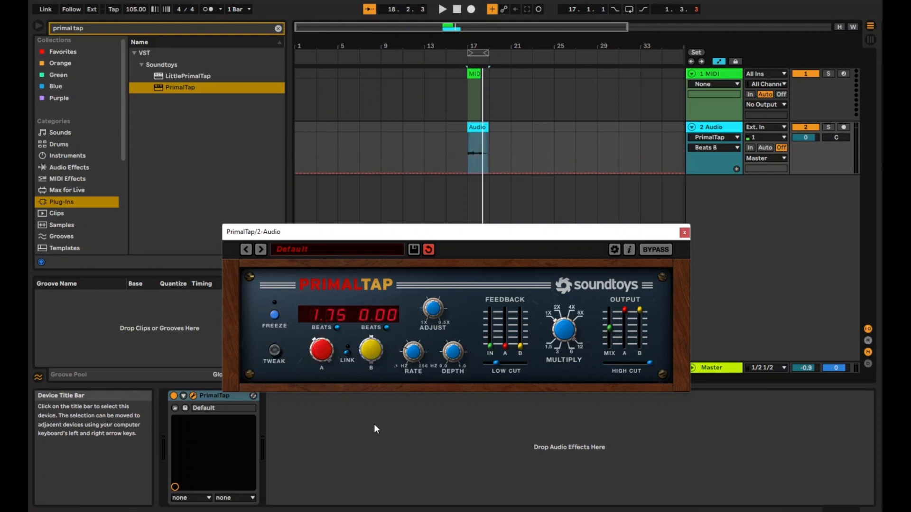
scroll(386, 319, "down", 3)
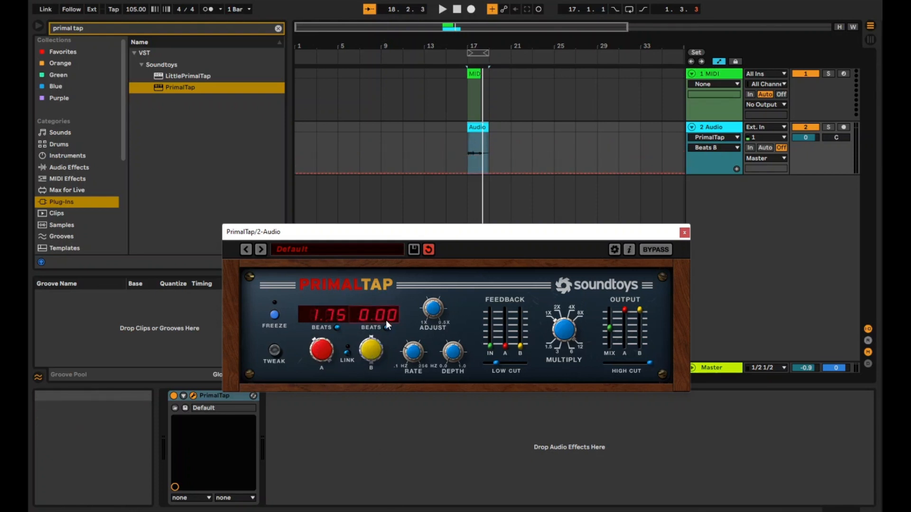
left_click(442, 9)
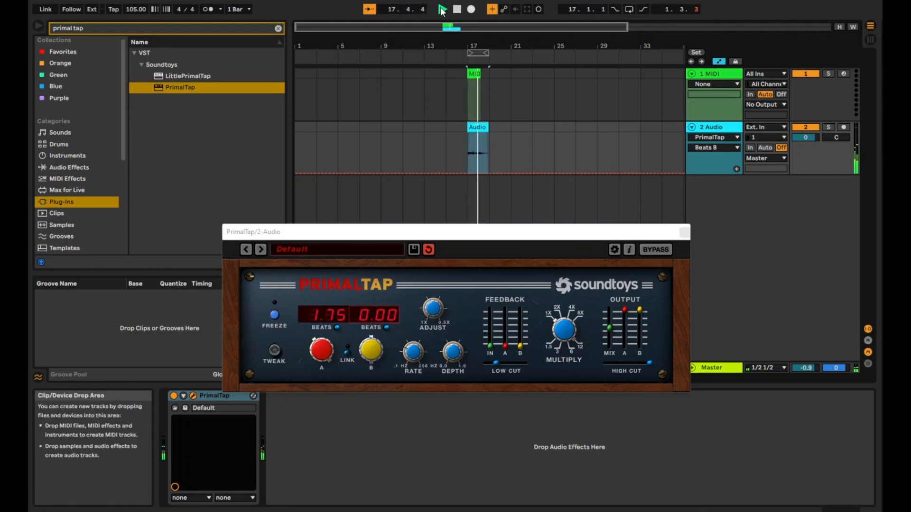
left_click(457, 9)
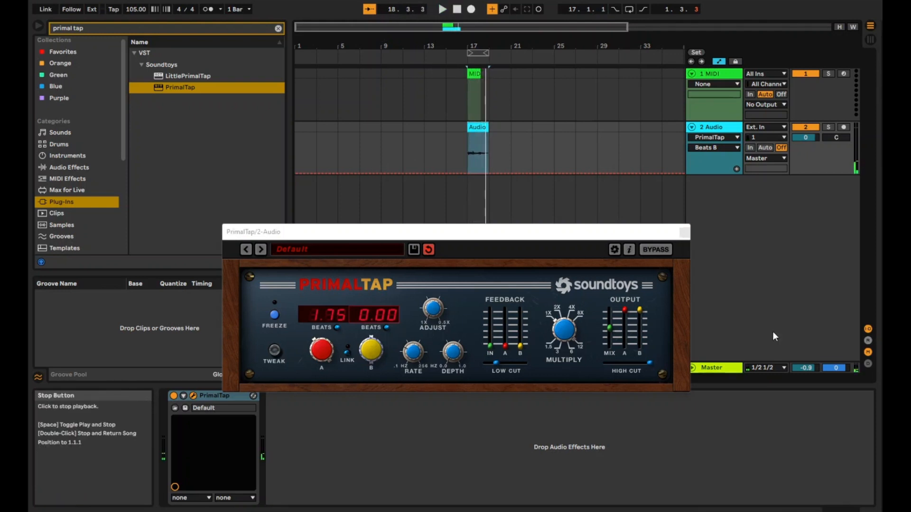
Switch delay A from beats to time and enter a delay time of 780
left_click(337, 327)
mouse_move(332, 318)
left_mouse_down()
mouse_move(332, 326)
mouse_move(330, 318)
left_mouse_up()
type("780")
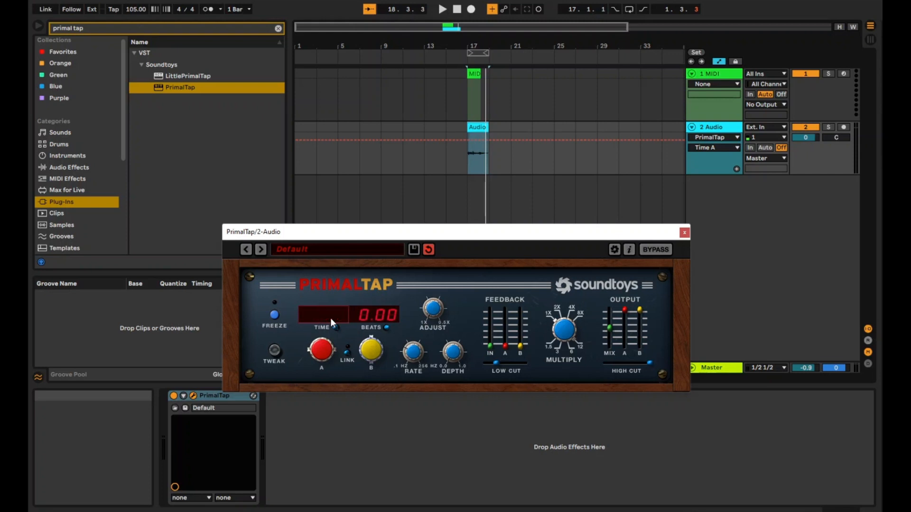
Set delay B to 1.00 beat and switch delay A back to beats
left_click(368, 317)
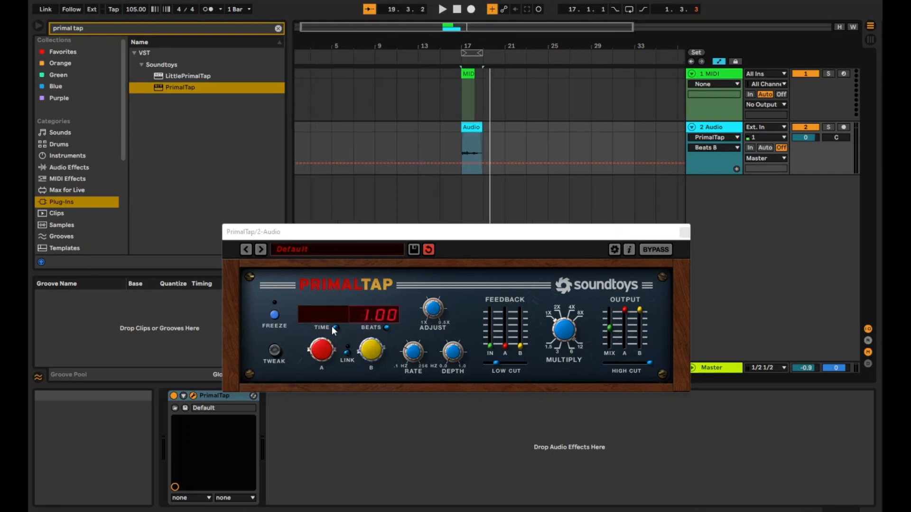
left_click(335, 328)
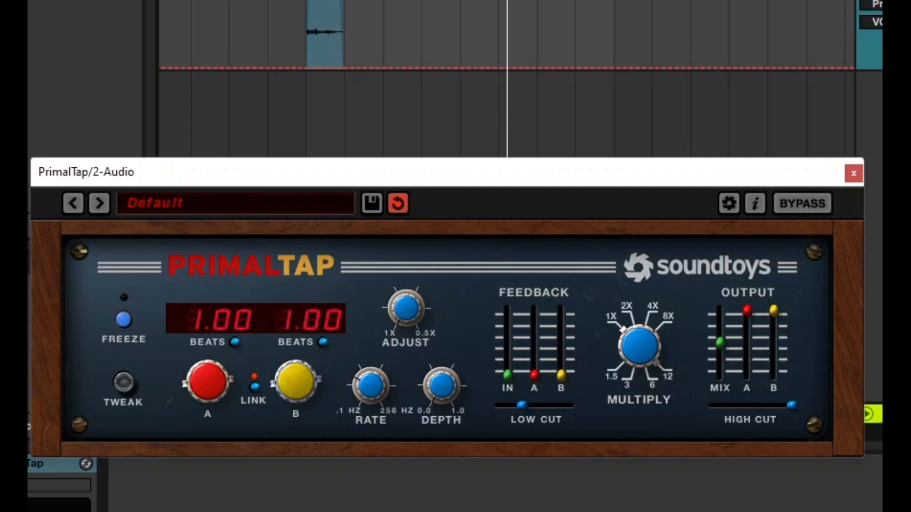
Turn on looping for the audio clip and start looped playback
left_click(854, 174)
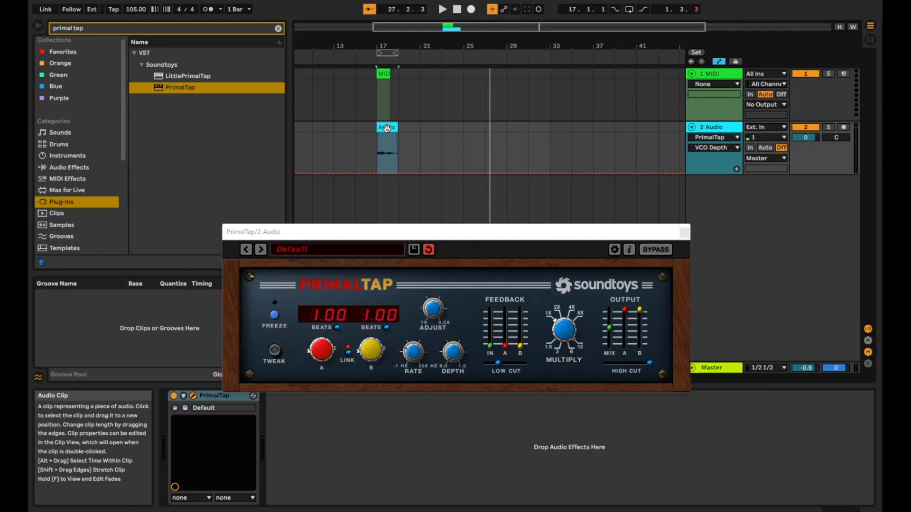
key("ctrl+l")
key("space")
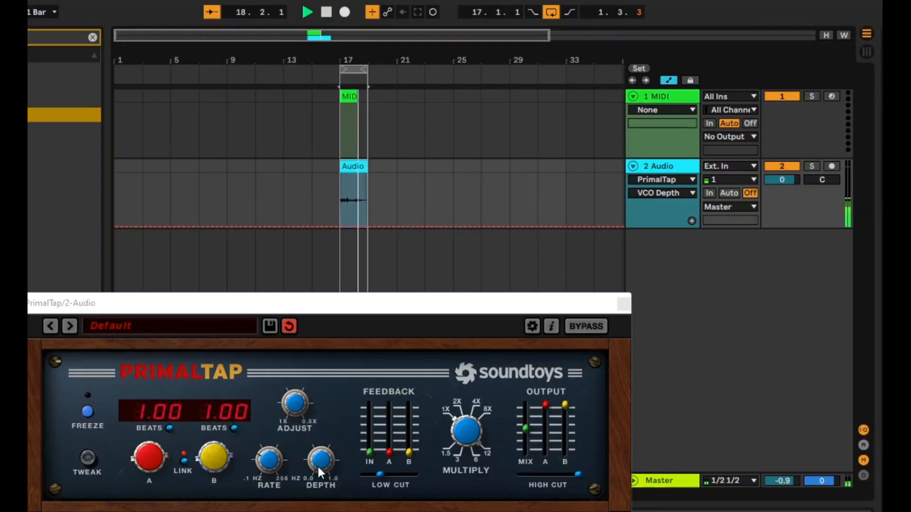
Raise the modulation Depth of the delay while the clip loops
left_click(318, 467)
left_click_drag(315, 463, 347, 402)
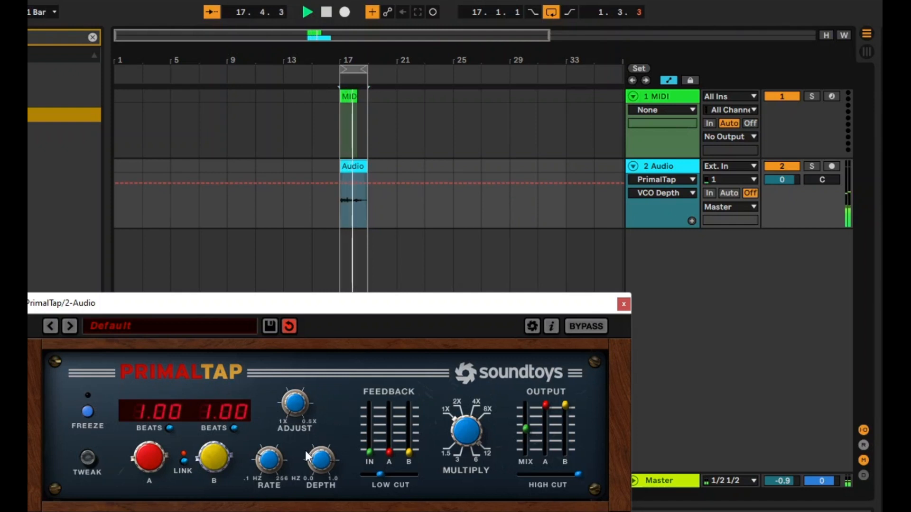
left_click_drag(319, 462, 274, 465)
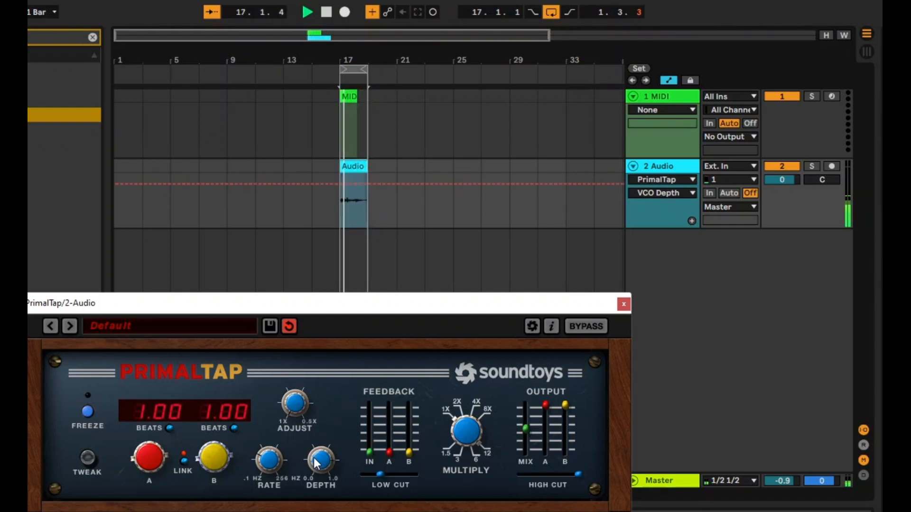
Raise the modulation Rate and reduce the Depth while listening to the loop
left_click(269, 461)
left_click_drag(272, 445, 285, 407)
left_click_drag(319, 456, 316, 481)
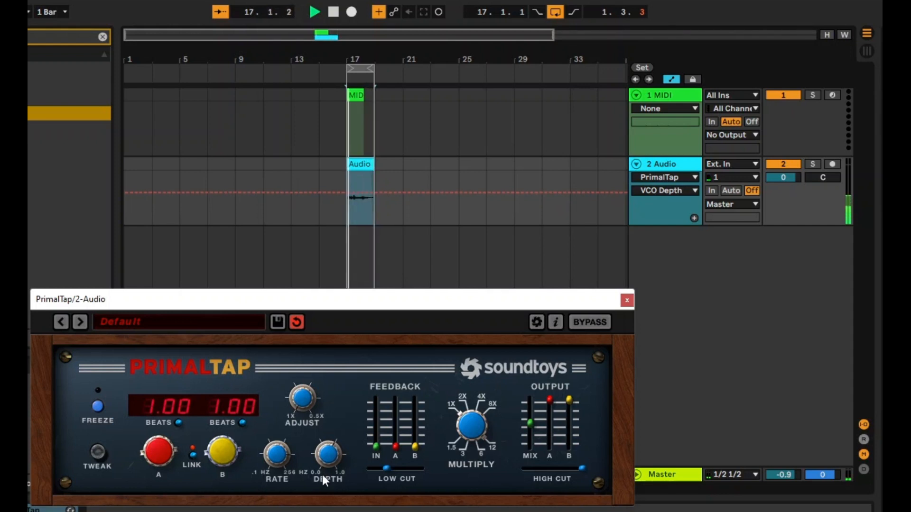
Turn the delay's Adjust control up towards 0.5X during looped playback
left_click(304, 399)
left_click_drag(302, 399, 348, 338)
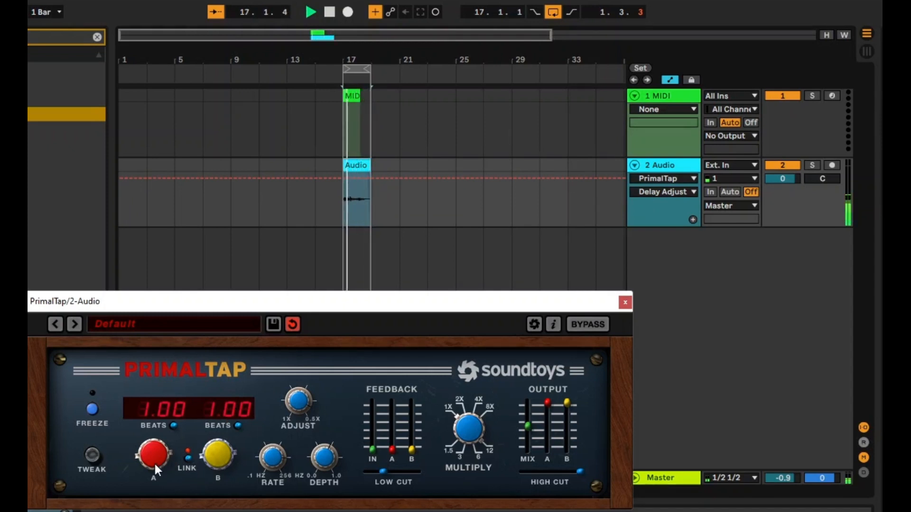
Set the linked A and B delays to 0.25 beats and vary the modulation Rate, Depth and Adjust controls
left_click_drag(155, 457, 153, 468)
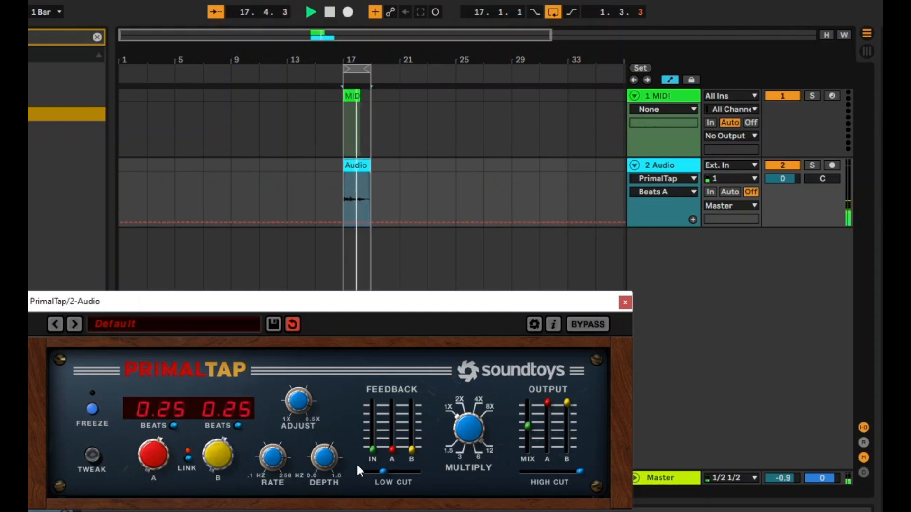
left_click(267, 461)
left_click(325, 456)
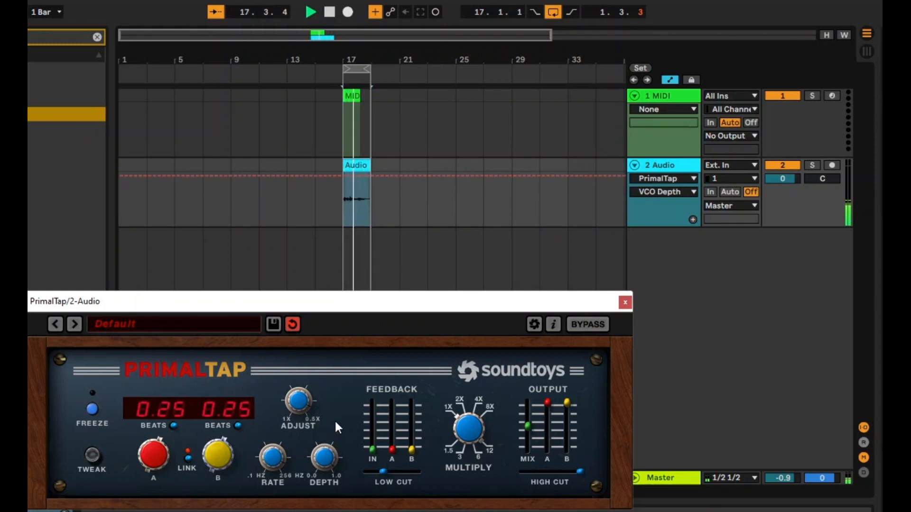
left_click(290, 404)
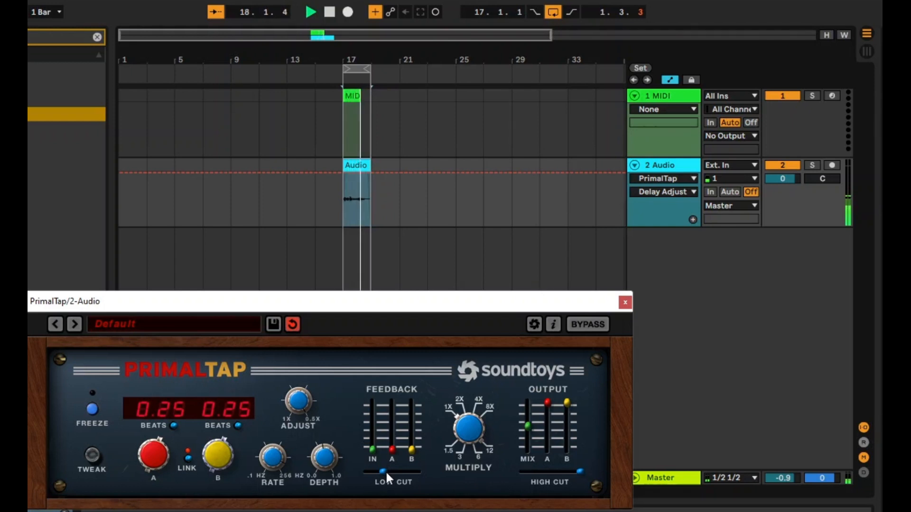
Lower the Low Cut and High Cut slightly, and sweep Multiply up and back to 1X
mouse_move(385, 471)
left_mouse_down()
mouse_move(416, 469)
mouse_move(355, 465)
mouse_move(374, 465)
left_mouse_up()
left_click_drag(579, 473, 563, 470)
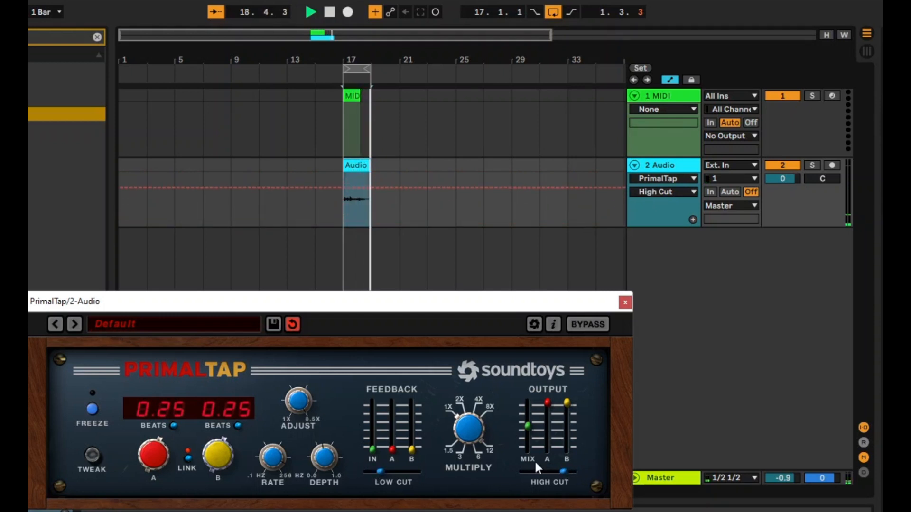
left_click_drag(469, 429, 466, 391)
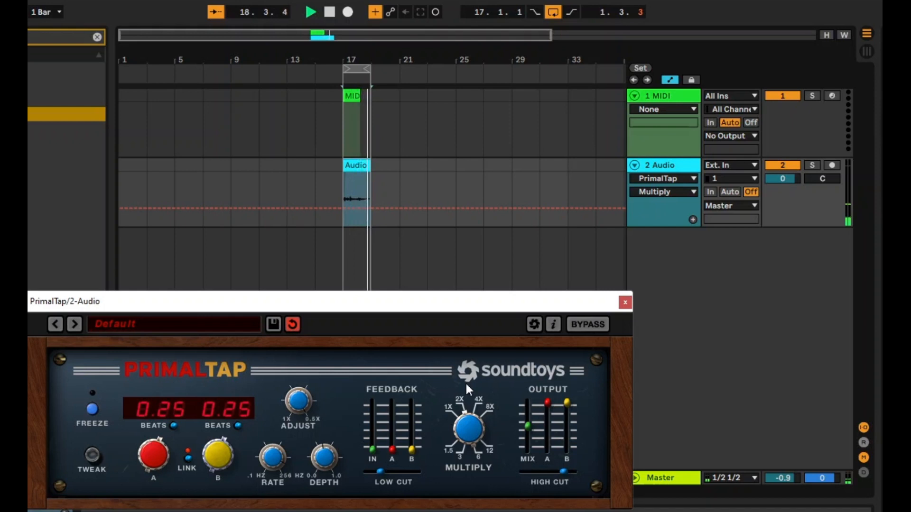
left_click_drag(467, 388, 457, 434)
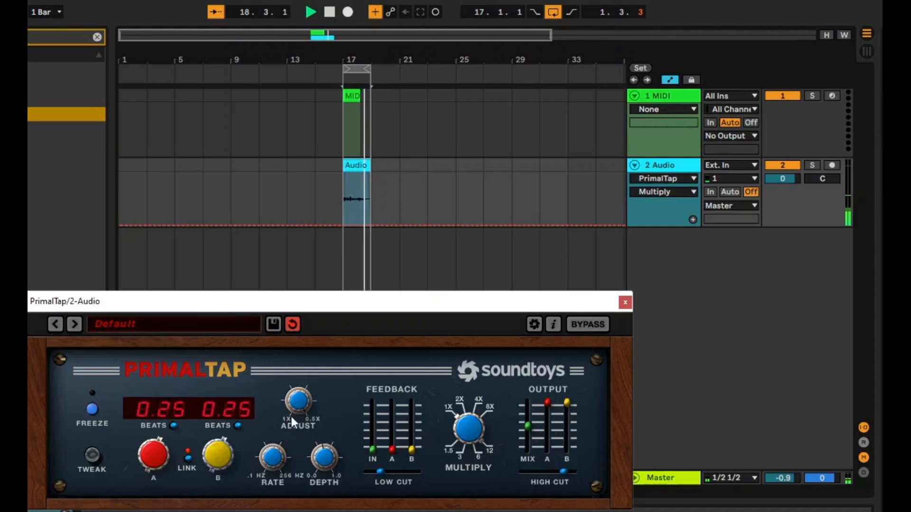
Set the linked A and B delay times to 0.50 beats
left_click_drag(171, 403, 165, 386)
left_click_drag(158, 452, 158, 451)
left_click_drag(174, 405, 176, 430)
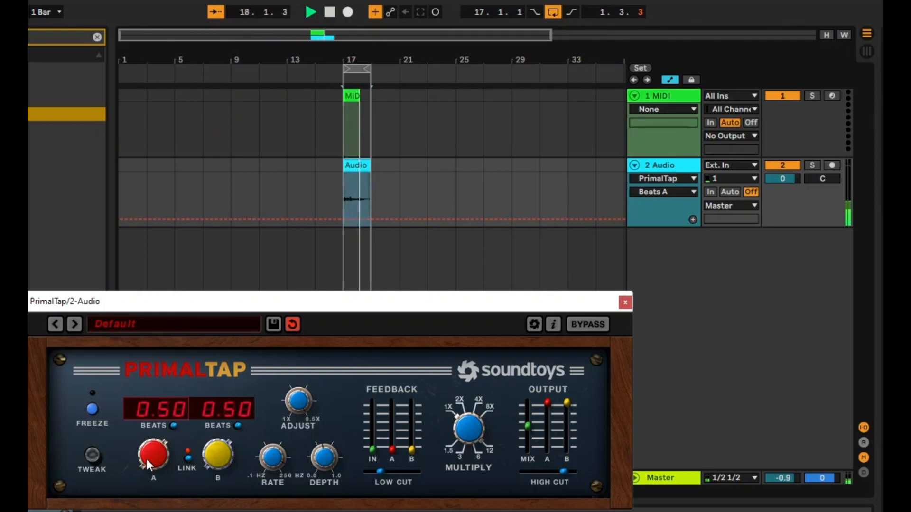
Vary the Adjust, modulation Rate and Depth controls on the 0.50-beat delay while the clip loops
left_click(294, 403)
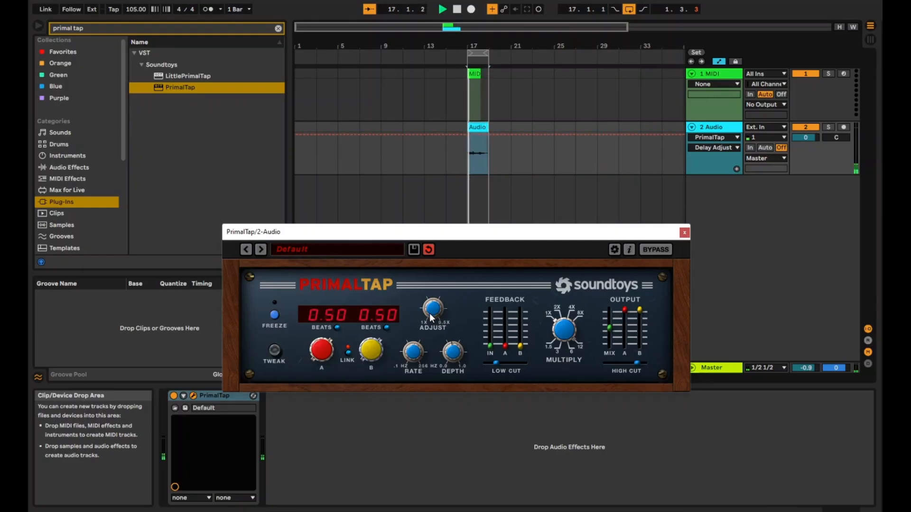
left_click(413, 351)
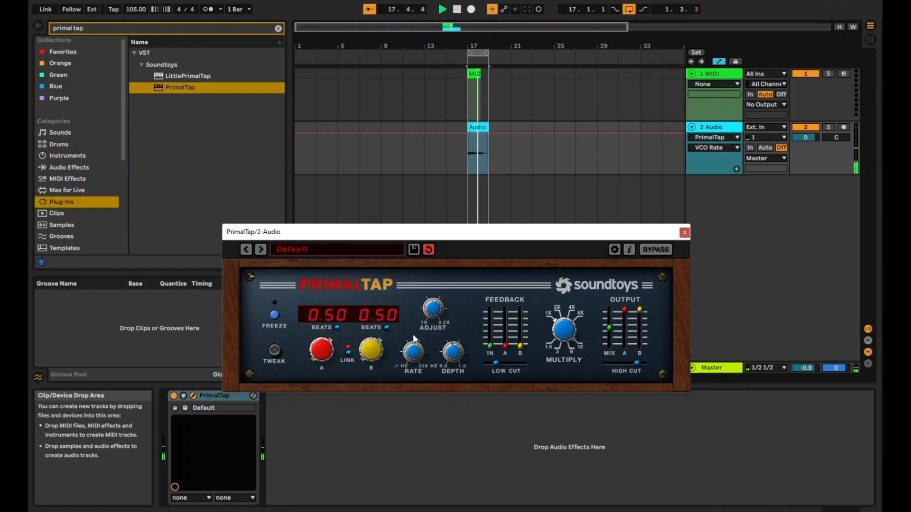
left_click(452, 357)
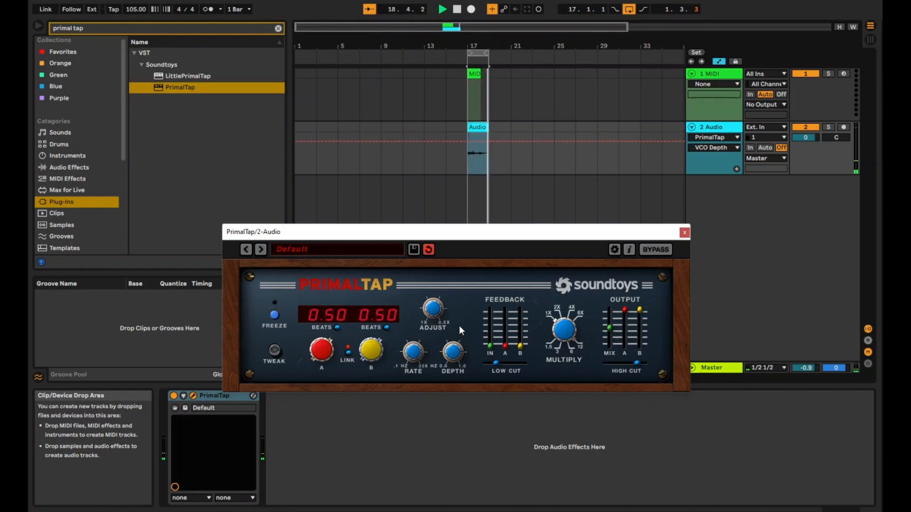
left_click(413, 351)
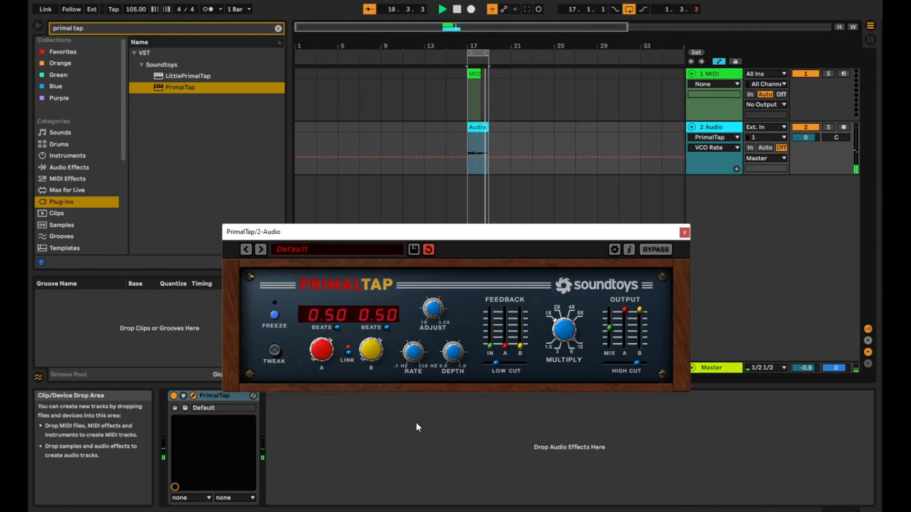
left_click(434, 317)
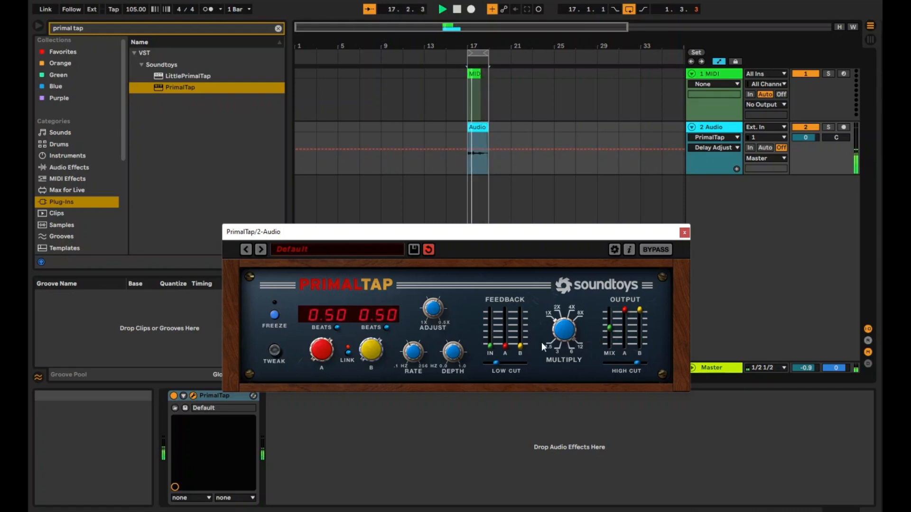
left_click(456, 355)
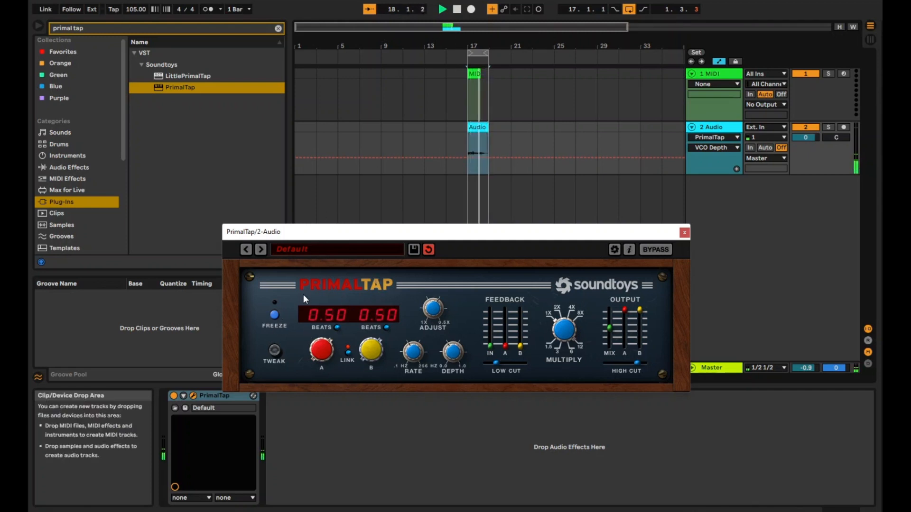
Engage Freeze on the delay, turn arrangement looping off, and stop playback back at bar 17
left_click(275, 315)
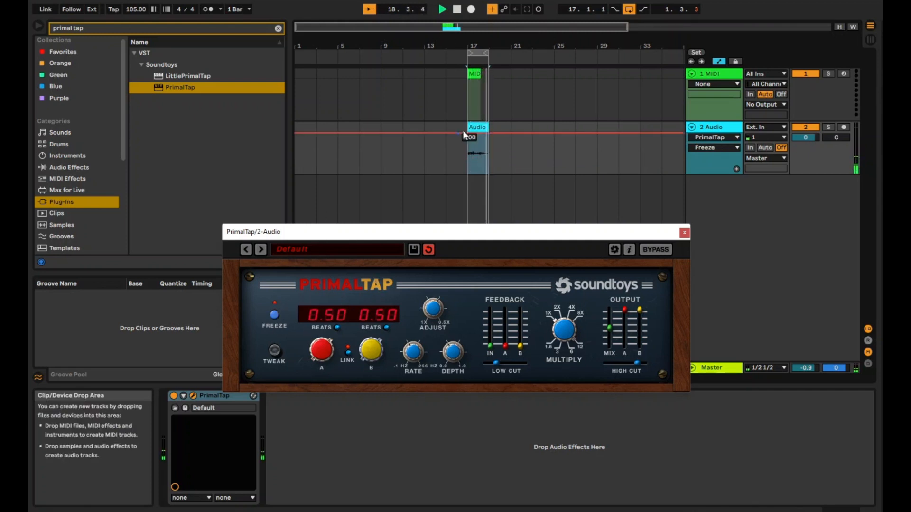
left_click(630, 9)
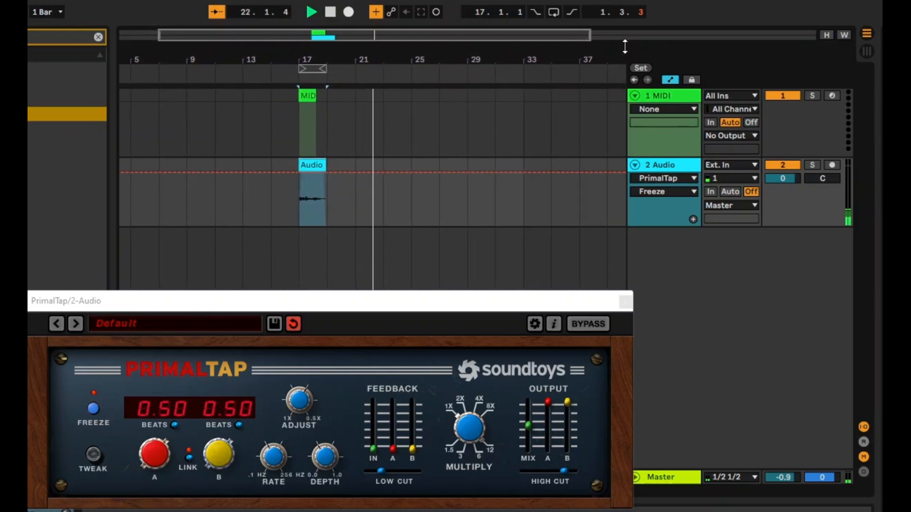
key("space")
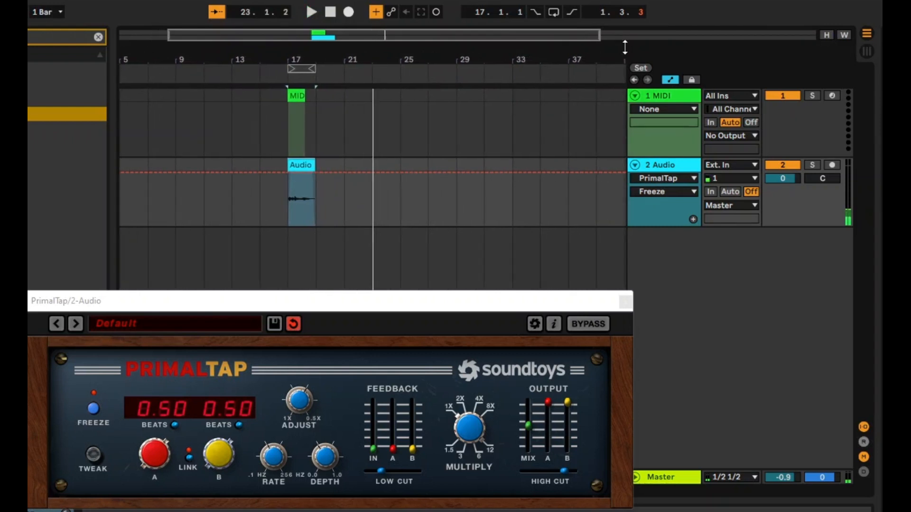
left_click(330, 12)
Clear Freeze, play the audio clip from its start, freeze the delay during playback and stop
left_click(304, 170)
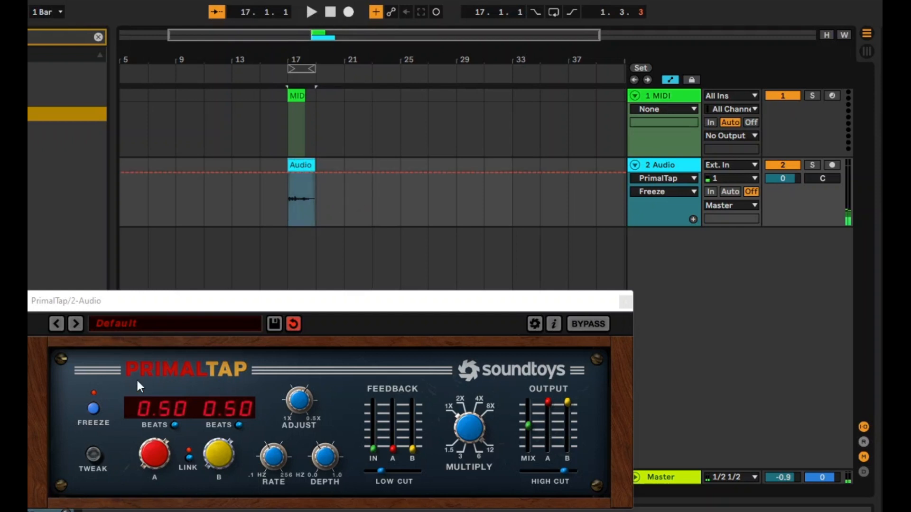
key("z")
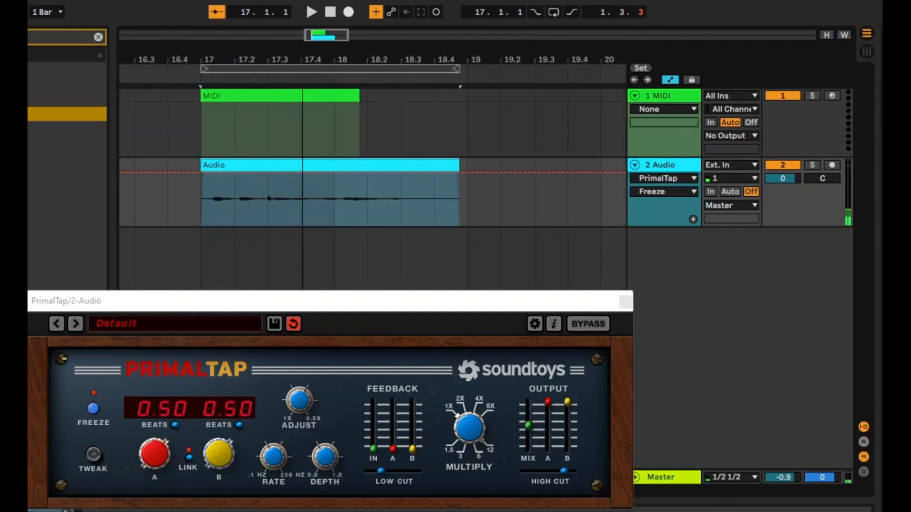
left_click(94, 407)
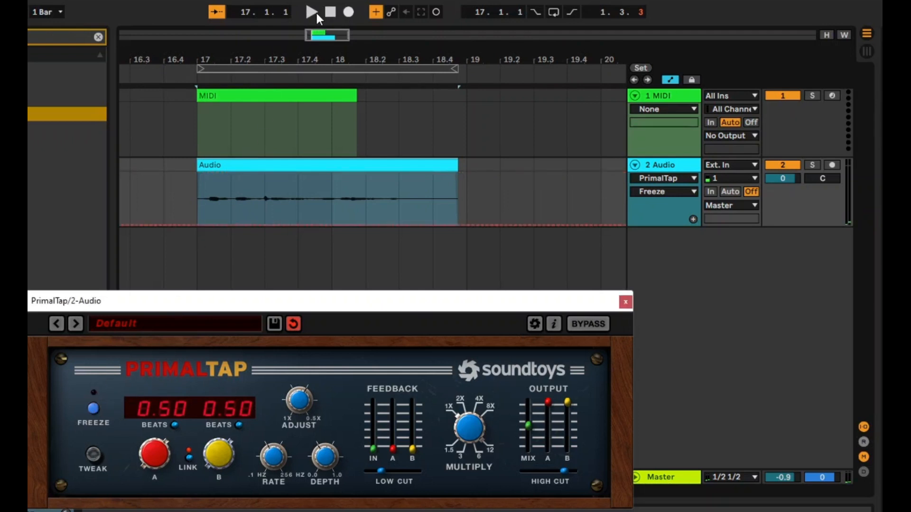
left_click(315, 14)
left_click(91, 411)
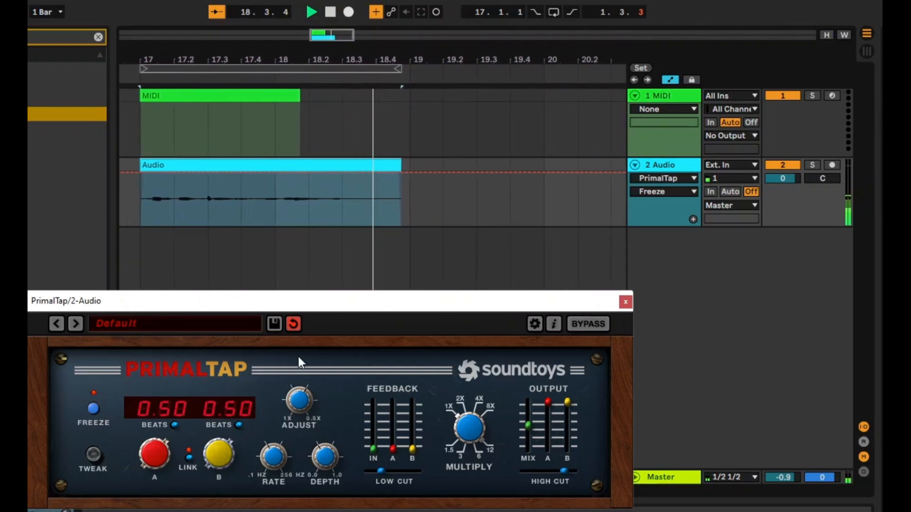
left_click(332, 15)
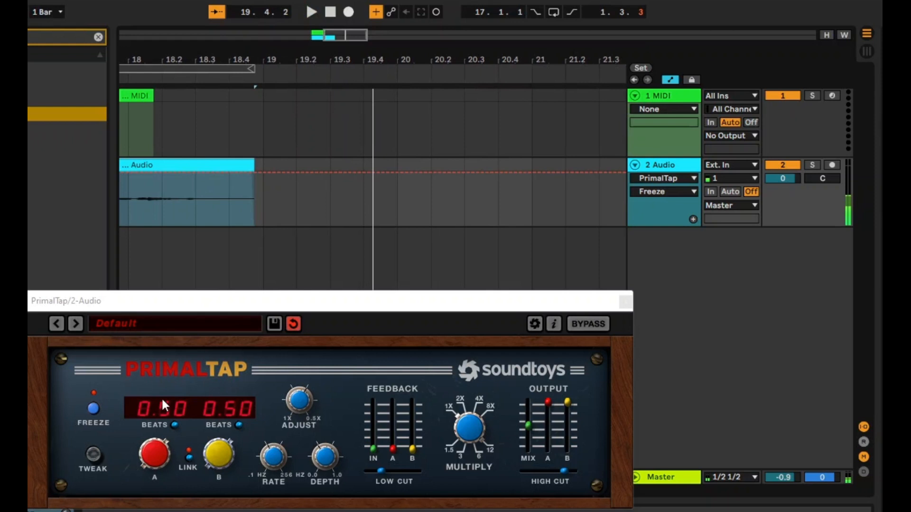
Turn Freeze off, replay the audio clip and freeze the delay again while it plays
left_click(91, 407)
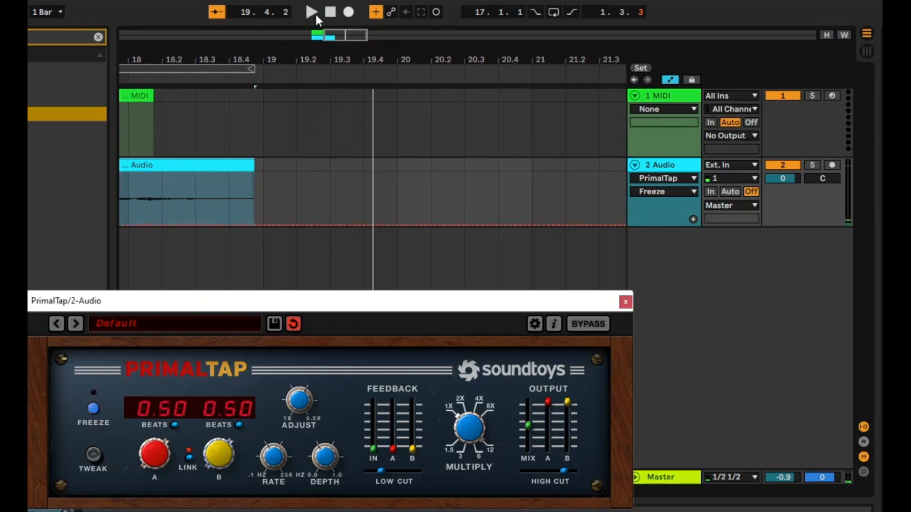
left_click(313, 14)
left_click(92, 409)
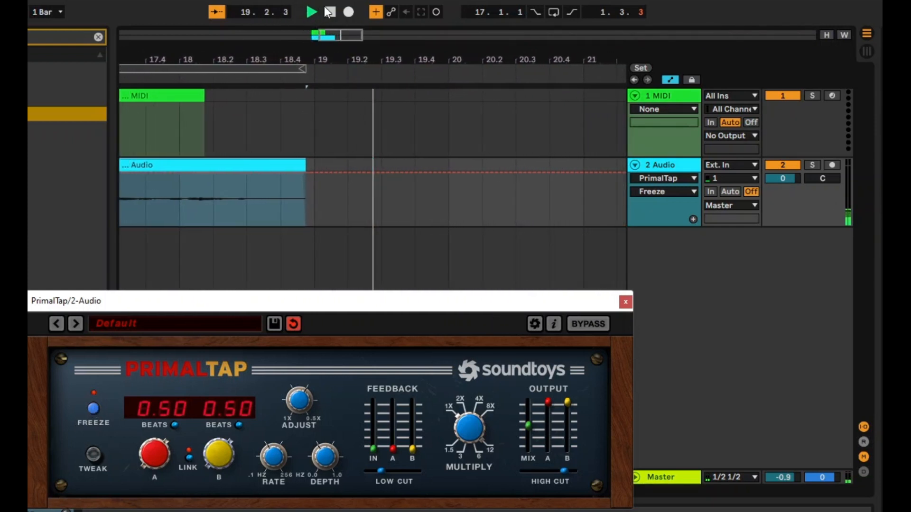
Turn looping back on, set the linked delays to 1.31 beats, and change the modulation Rate of the frozen sound
key("l")
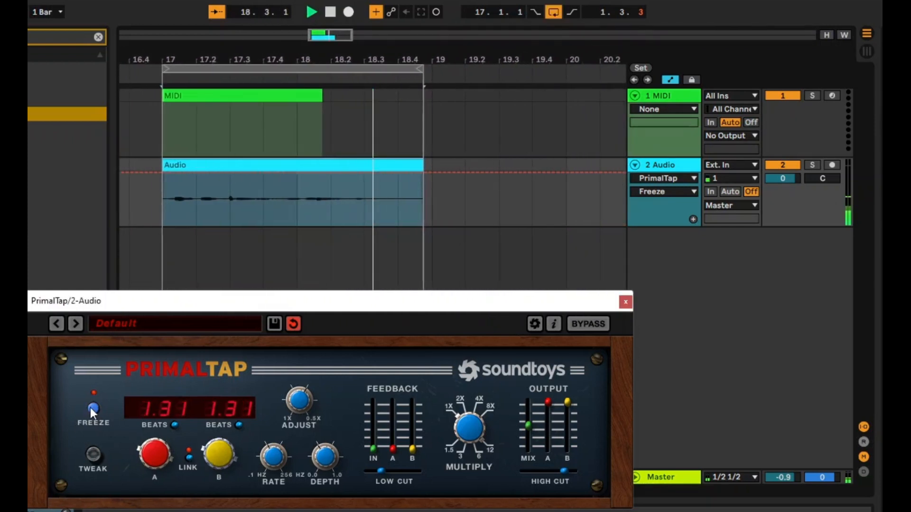
left_click(281, 442)
left_click_drag(281, 442, 292, 410)
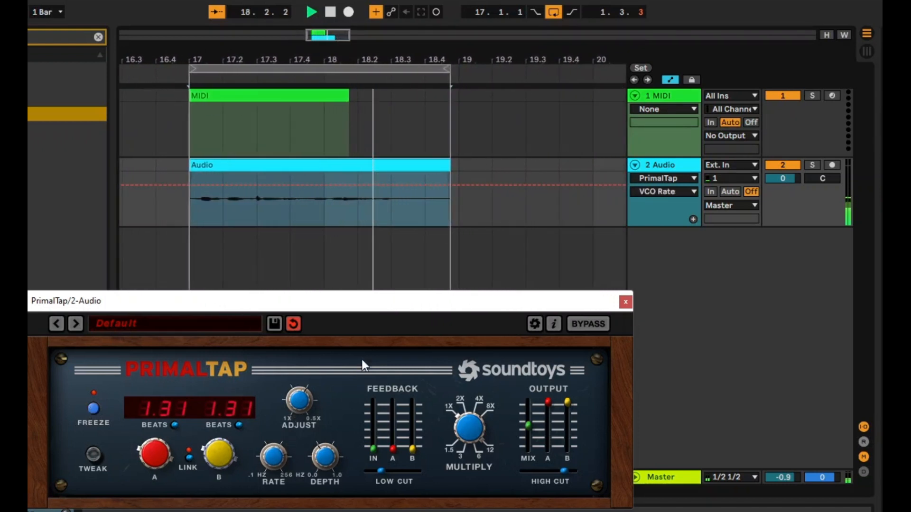
Vary Adjust, Depth and Rate on the frozen delay, and unlink the delay times, setting A to 1.25 and B to 2.31 beats
left_click(300, 403)
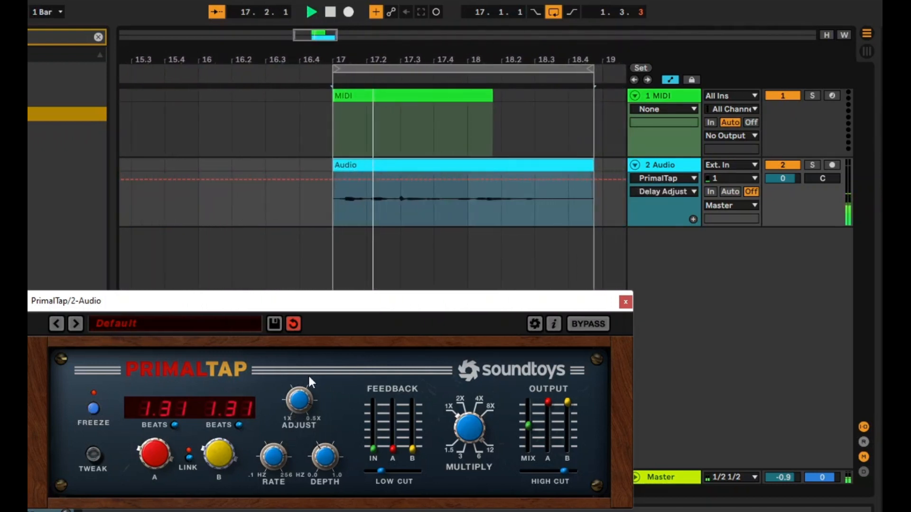
left_click(325, 453)
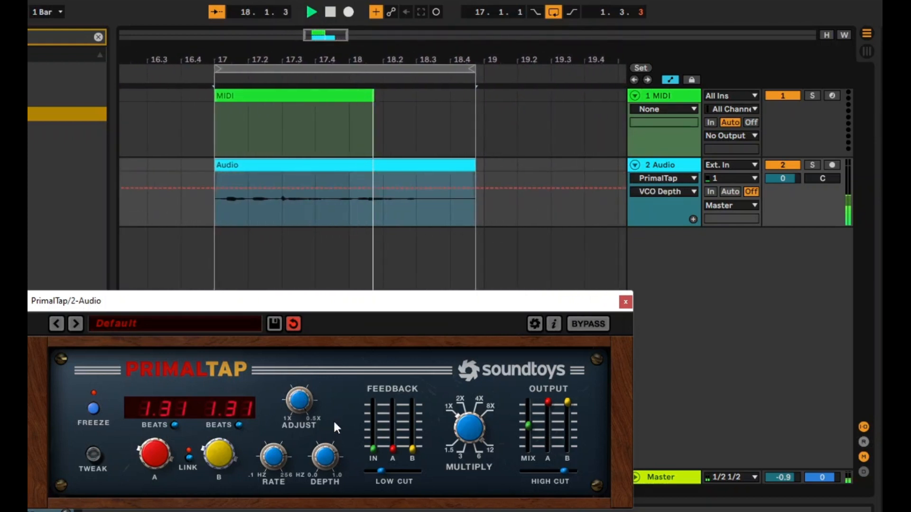
left_click(275, 459)
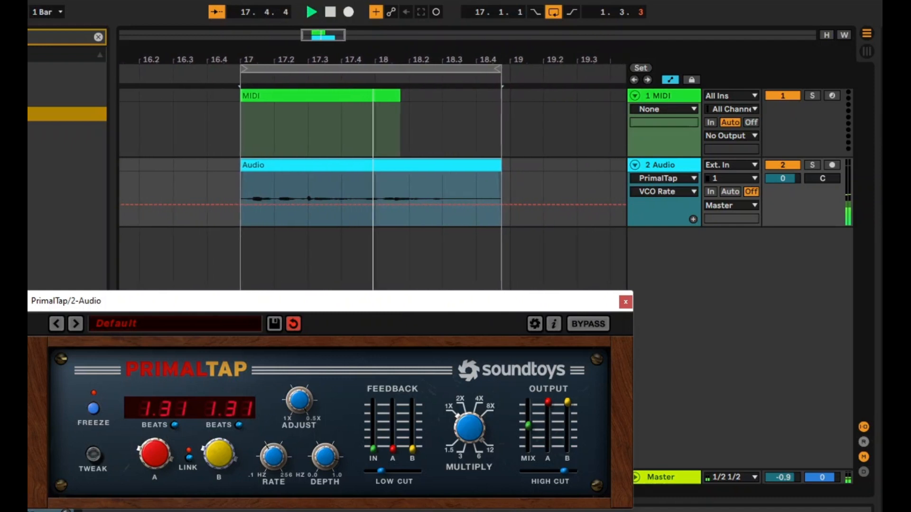
left_click(189, 457)
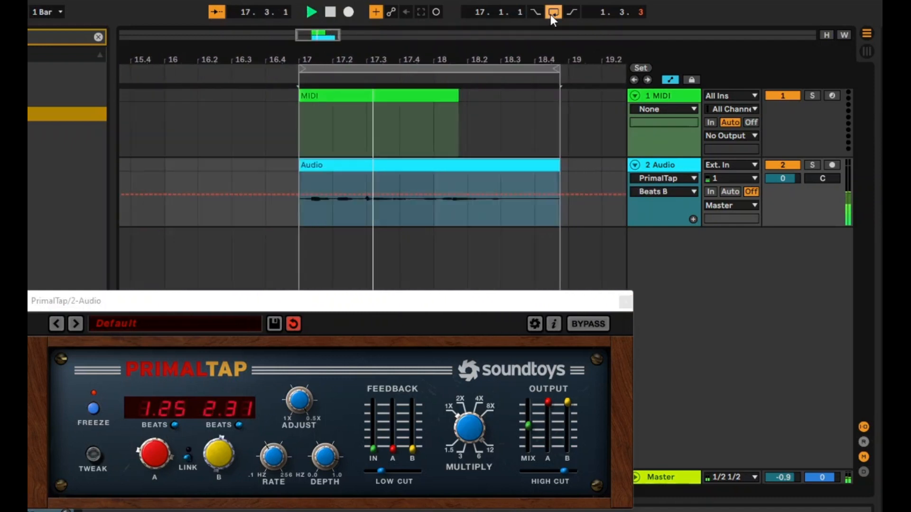
Insert a new audio track, set its input to Resampling and arm it for recording
right_click(678, 269)
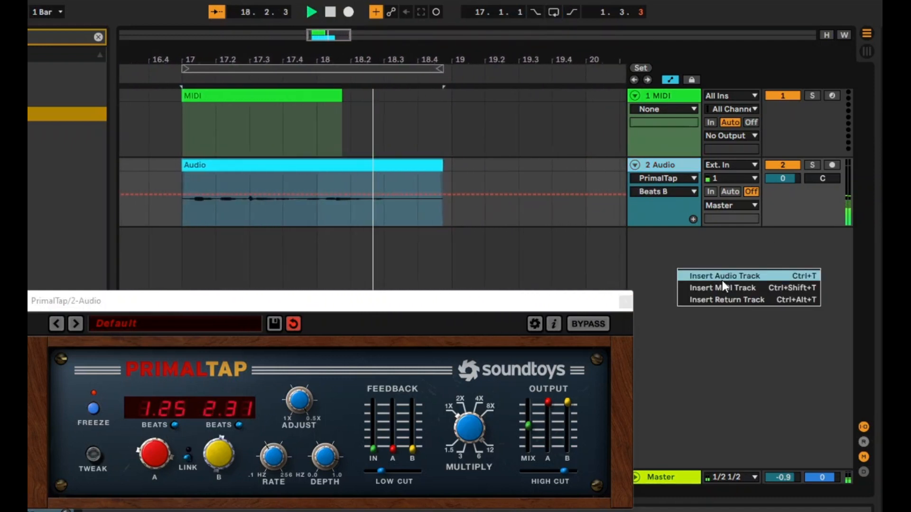
left_click(722, 277)
left_click(731, 234)
left_click(729, 272)
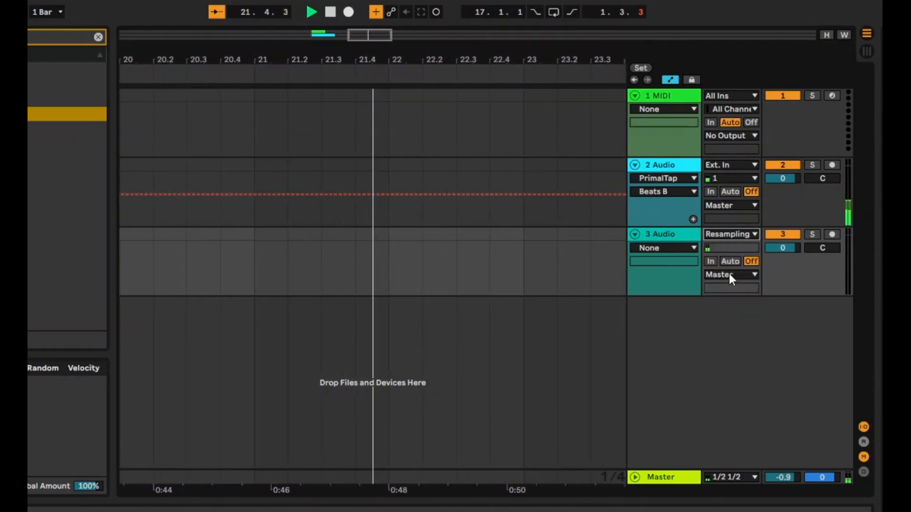
left_click(833, 234)
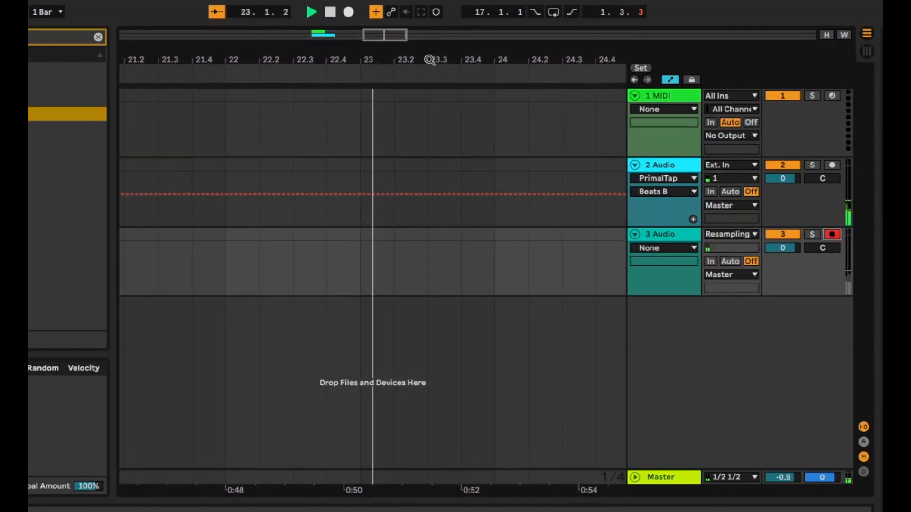
Record a short take of the frozen delay onto the resampling track, stop, and restart playback with the whole arrangement shown
left_click(352, 14)
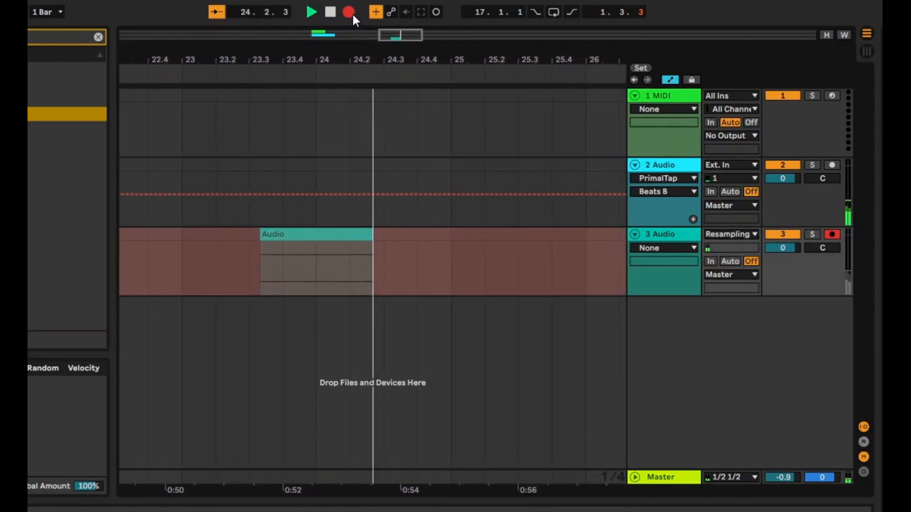
key("space")
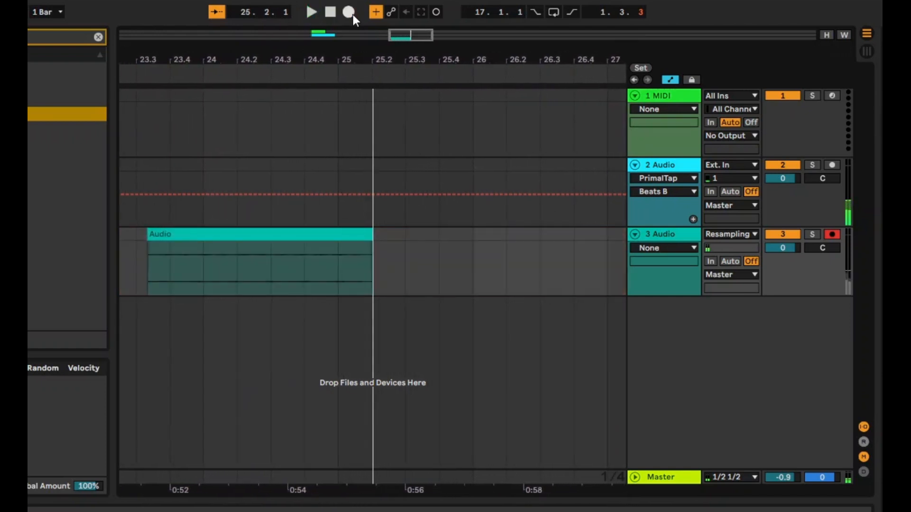
key("space")
key("w")
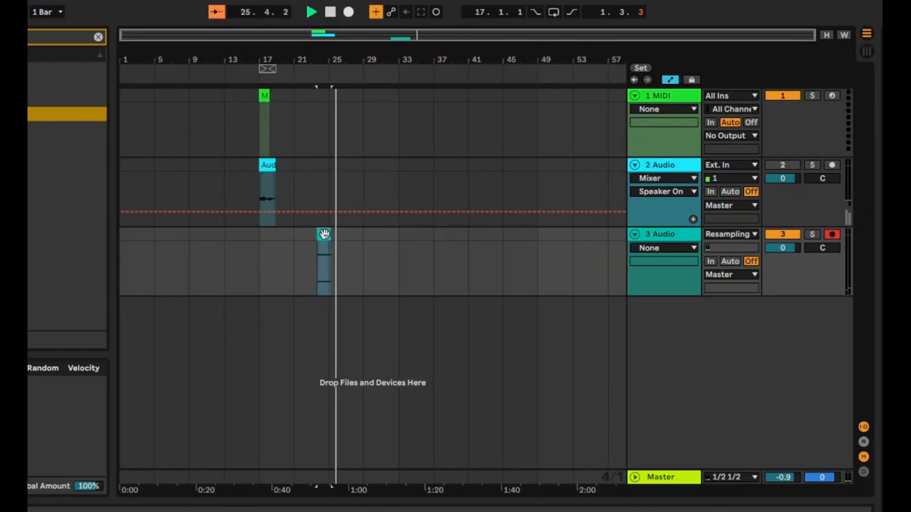
Stop playback, open the resampled clip, turn off its Beats transient looping and lower the transient envelope to 50
double_click(324, 234)
key("space")
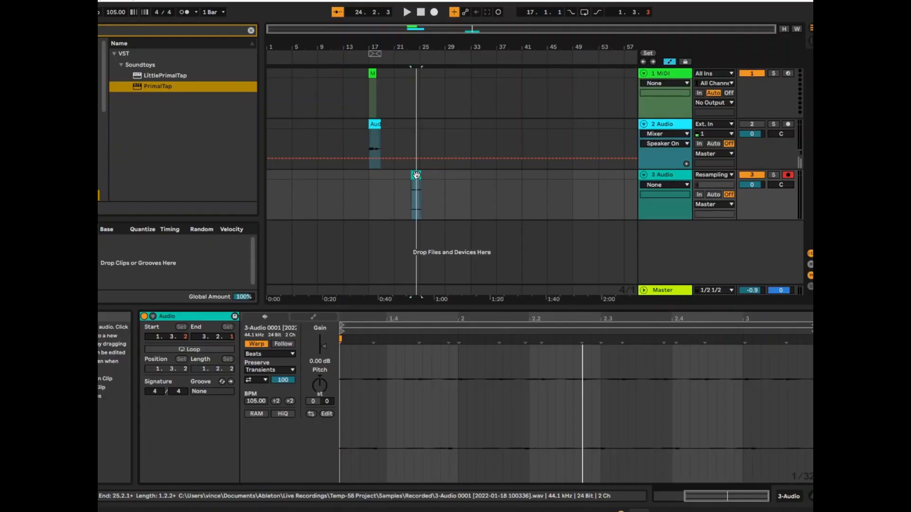
left_click(252, 380)
left_click(256, 396)
left_click_drag(283, 379, 283, 385)
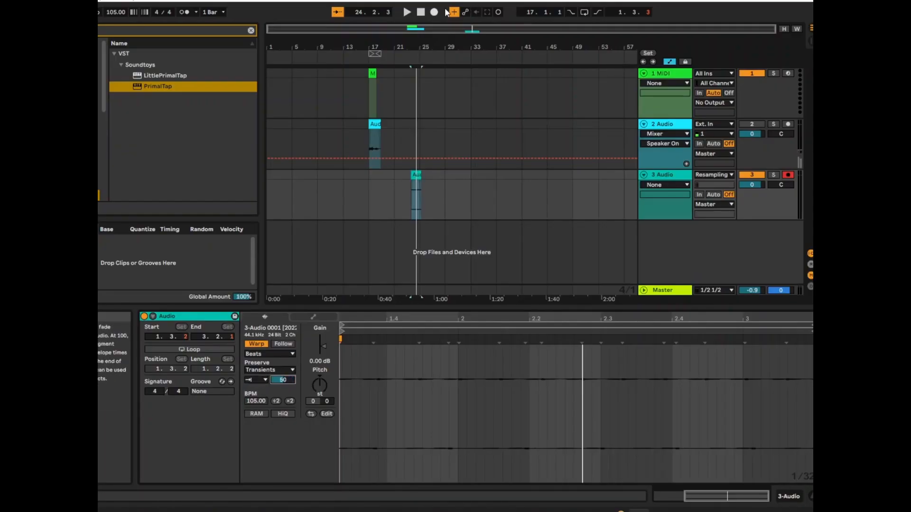
Audition the resampled clip with its transient envelope at 46 and its pitch transposed to -20 semitones
left_click(406, 13)
mouse_move(282, 379)
left_mouse_down()
mouse_move(323, 402)
mouse_move(331, 366)
mouse_move(319, 401)
left_mouse_up()
left_click(407, 13)
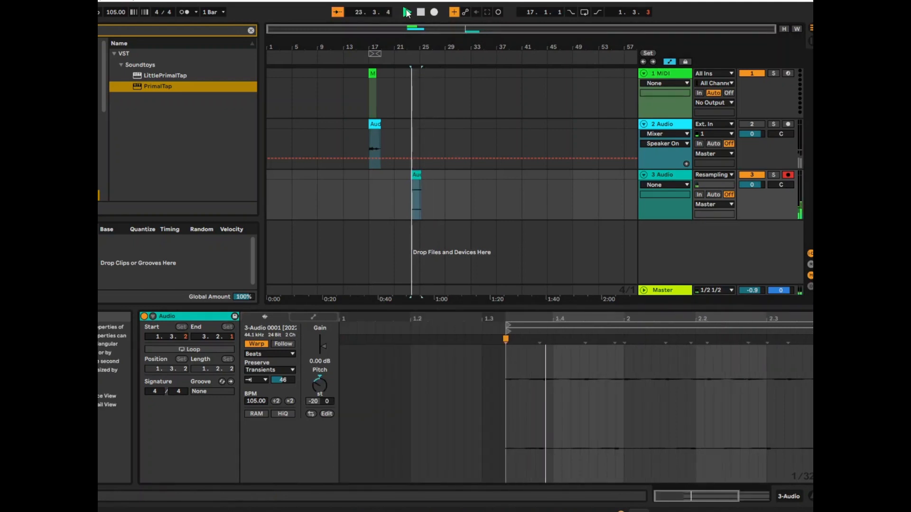
left_click(420, 12)
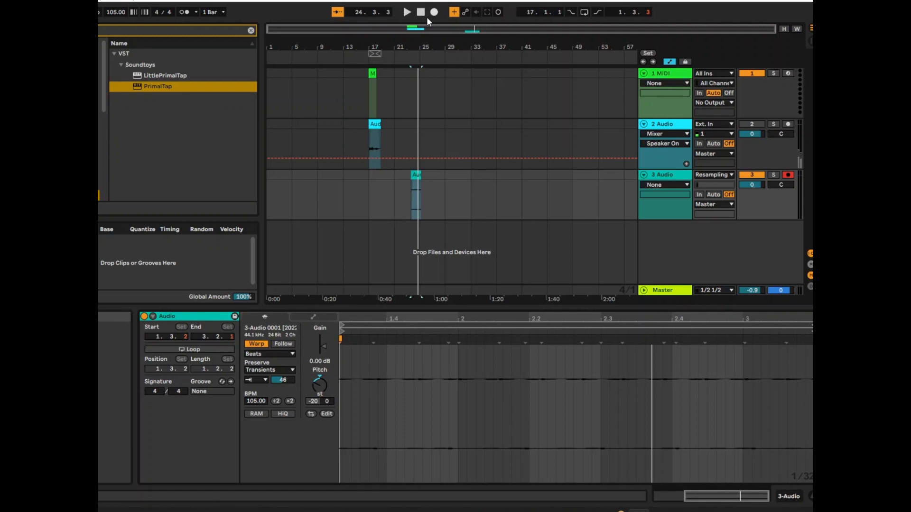
Select the 2 Audio track, loop its clip through PrimalTap, try raising feedback A and raise feedback B to maximum
left_click(672, 125)
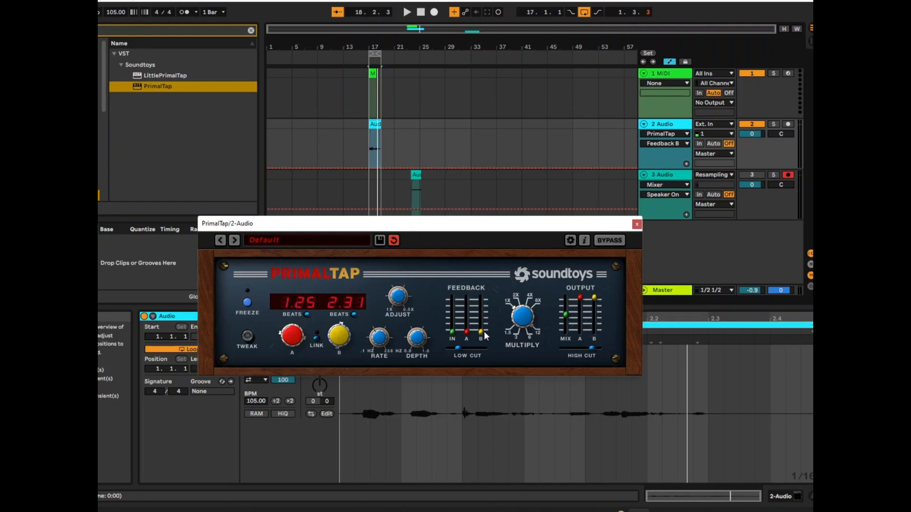
left_click(451, 332)
left_click(407, 12)
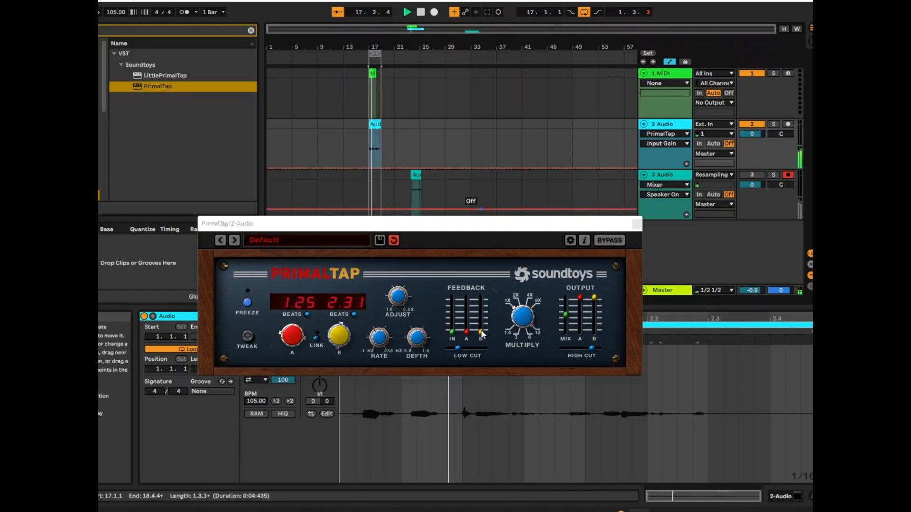
left_click_drag(467, 335, 471, 311)
left_click_drag(468, 304, 490, 300)
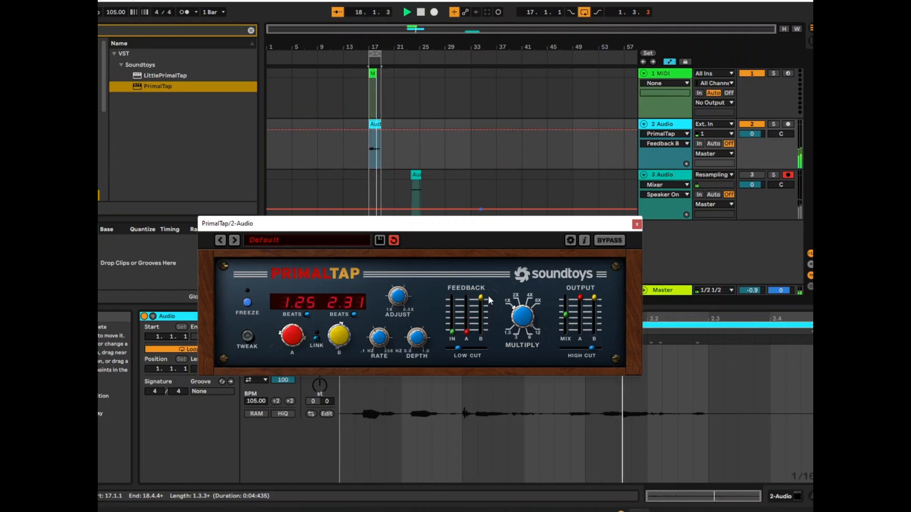
Vary the feedback In and A levels, set In, A and B to about halfway, and stop playback
left_click(523, 314)
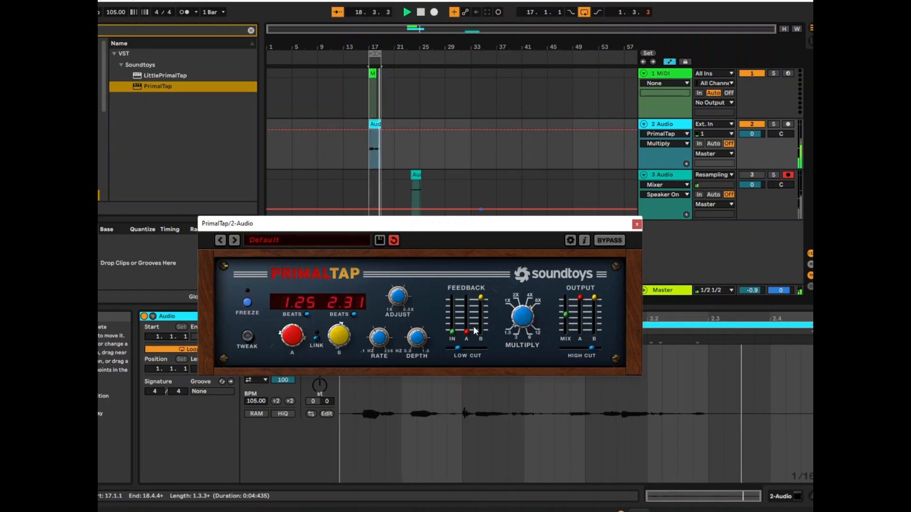
left_click_drag(467, 331, 460, 304)
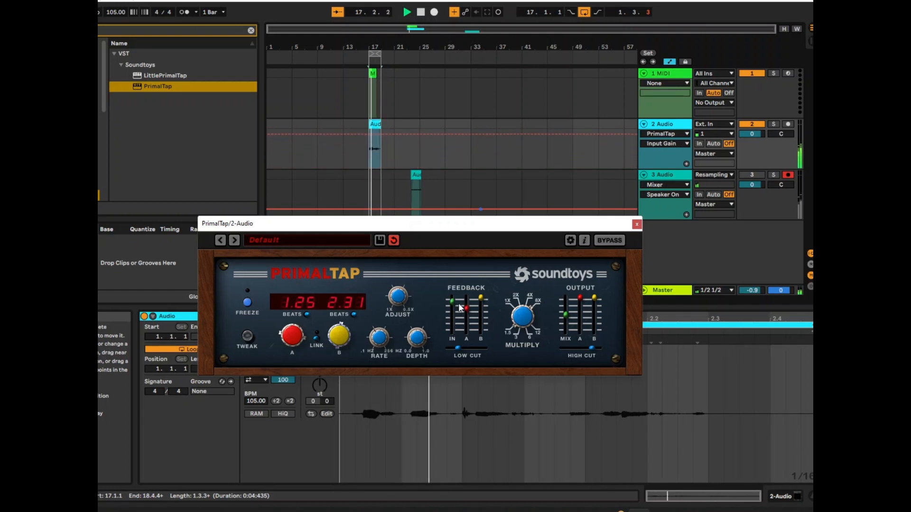
left_click(522, 317)
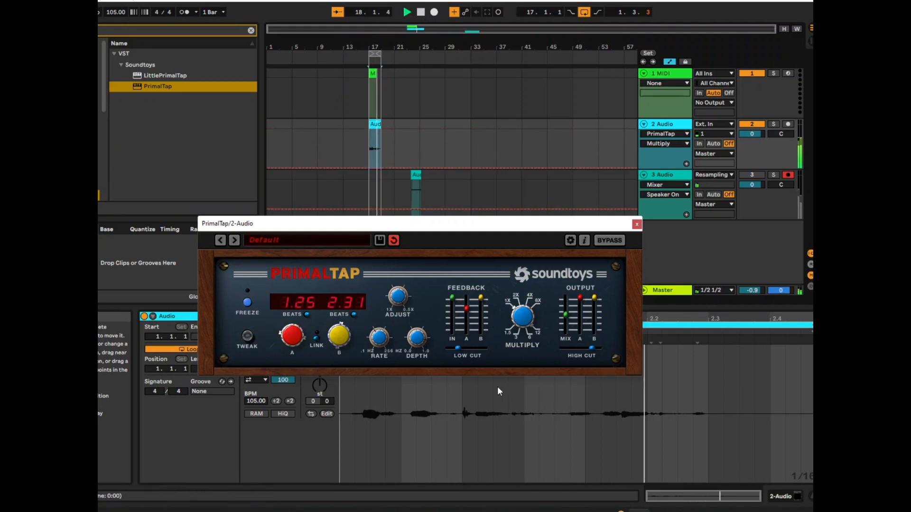
left_click_drag(452, 298, 468, 317)
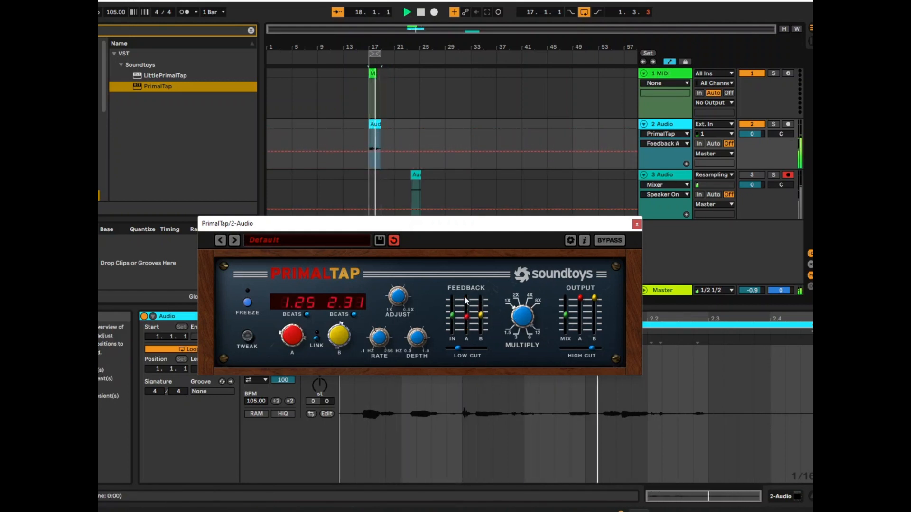
left_click(421, 12)
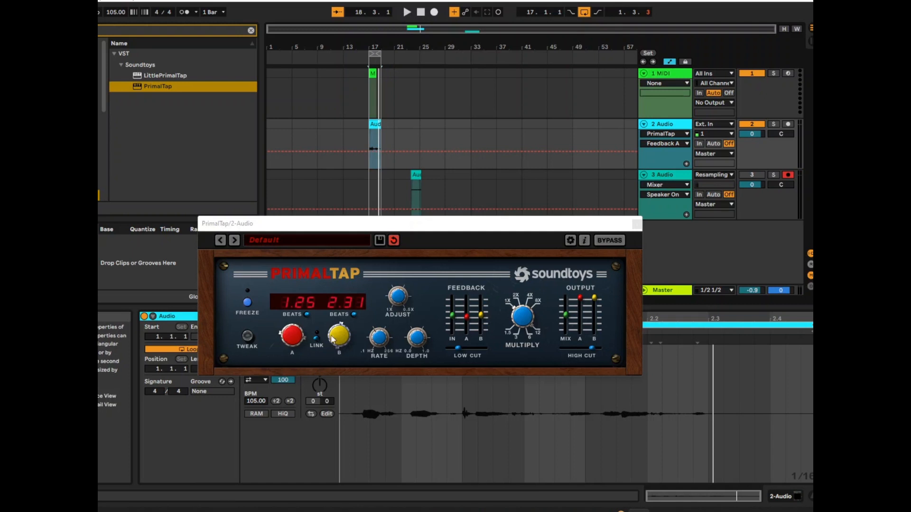
Lower the output levels of delays A and B to near minimum while the clip plays
left_click(582, 307)
left_click_drag(581, 306, 582, 331)
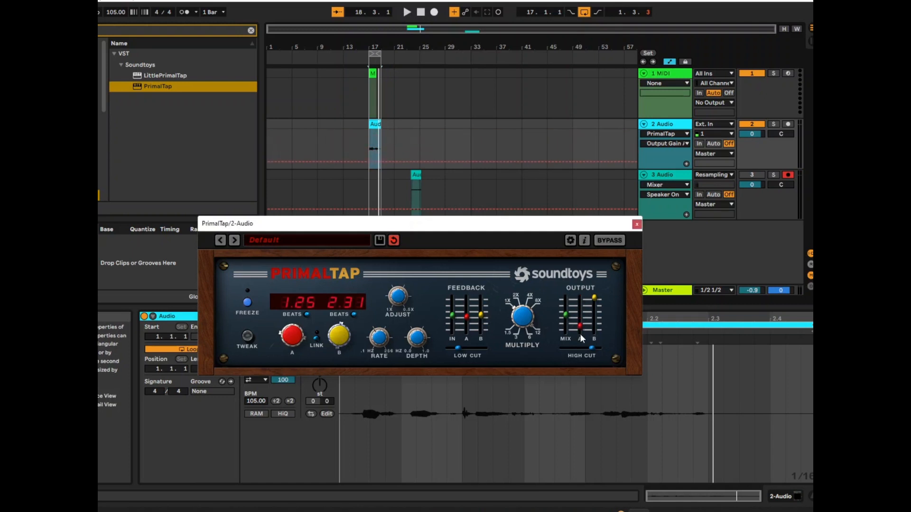
left_click(406, 13)
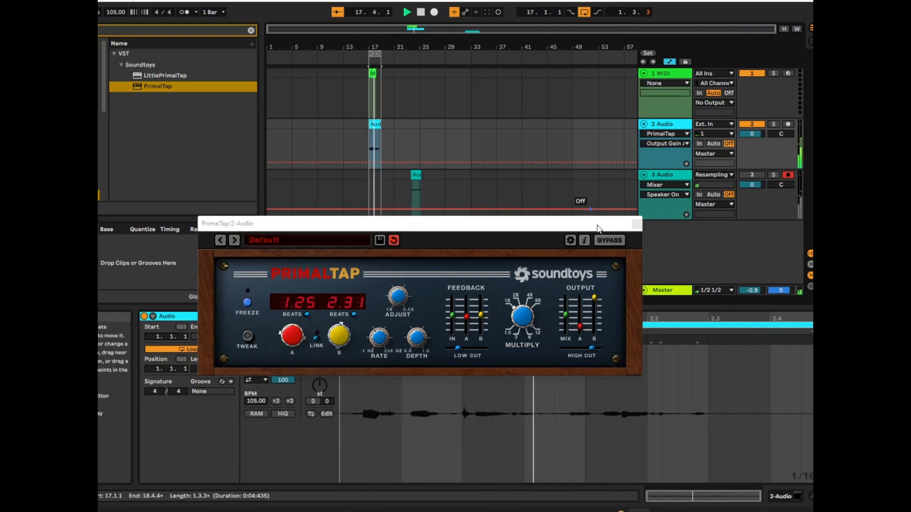
left_click_drag(596, 299, 591, 335)
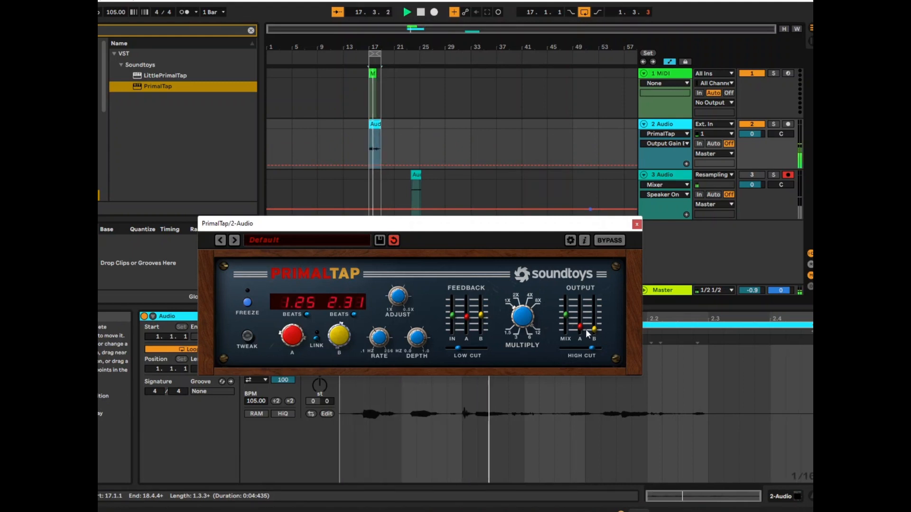
Raise the output levels of delays A and B back to maximum and set the output Mix to maximum
left_click_drag(580, 326, 579, 287)
left_click_drag(594, 329, 563, 309)
left_click(565, 315)
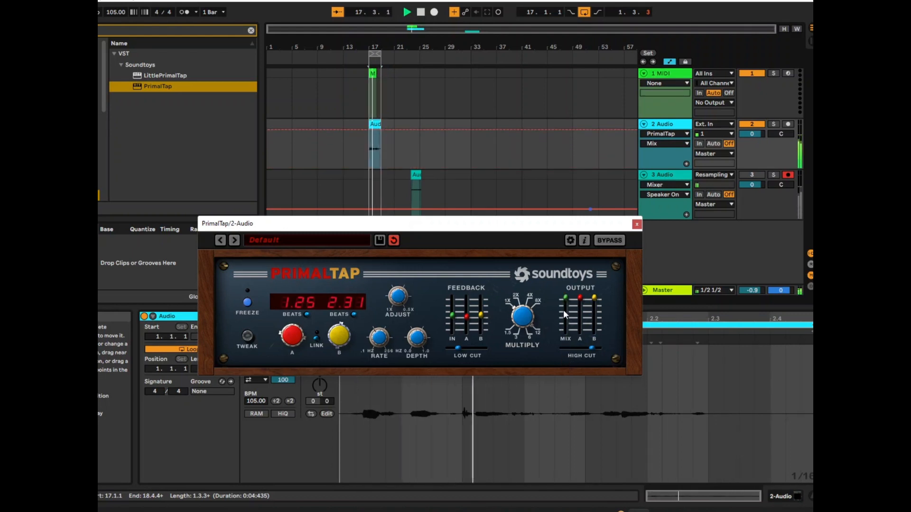
Lower output A to about halfway and output B to slightly below maximum, and stop playback
left_click_drag(580, 298, 580, 314)
left_click(594, 298)
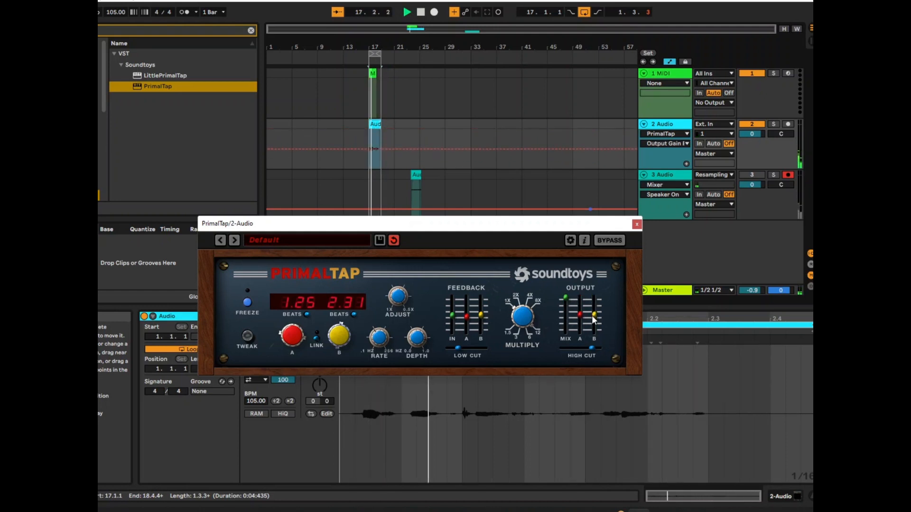
left_click_drag(594, 298, 595, 303)
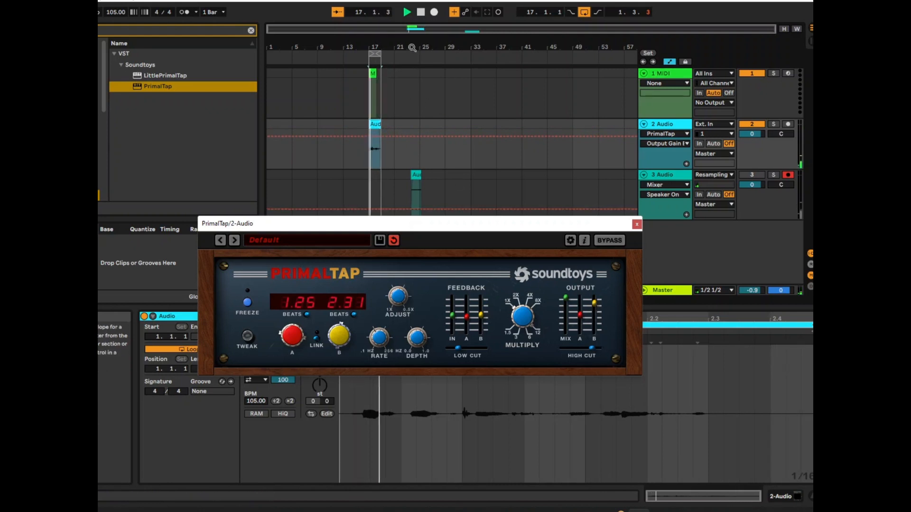
left_click(421, 13)
Open PrimalTap's Tweak section and switch the algorithm to Reverb after trying Parallel
left_click(247, 336)
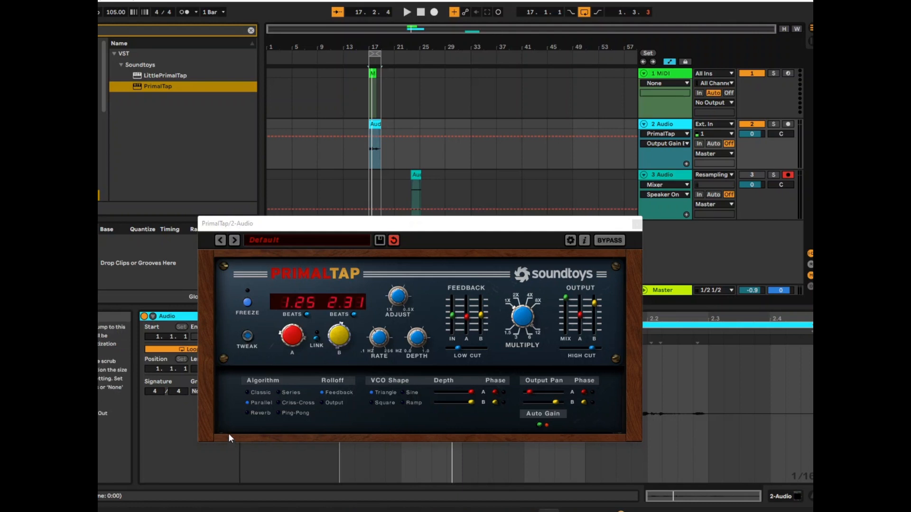
left_click(263, 393)
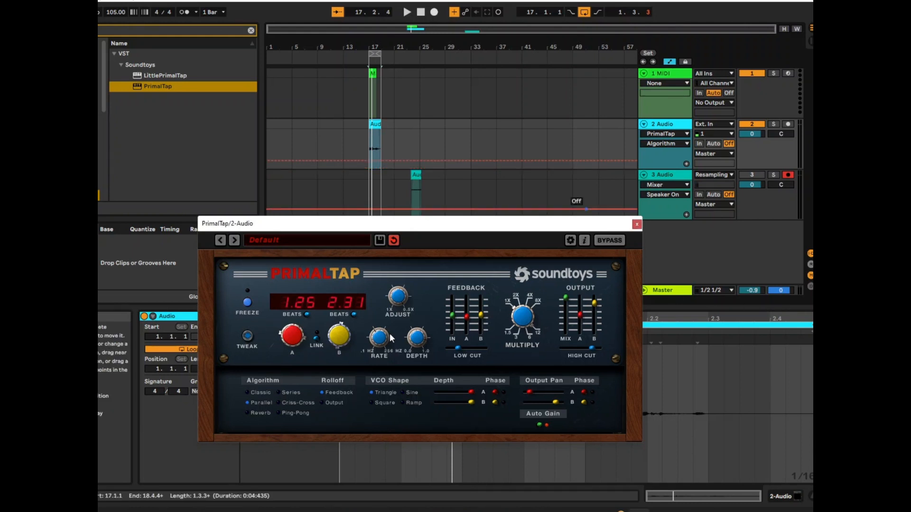
left_click(249, 403)
left_click(268, 410)
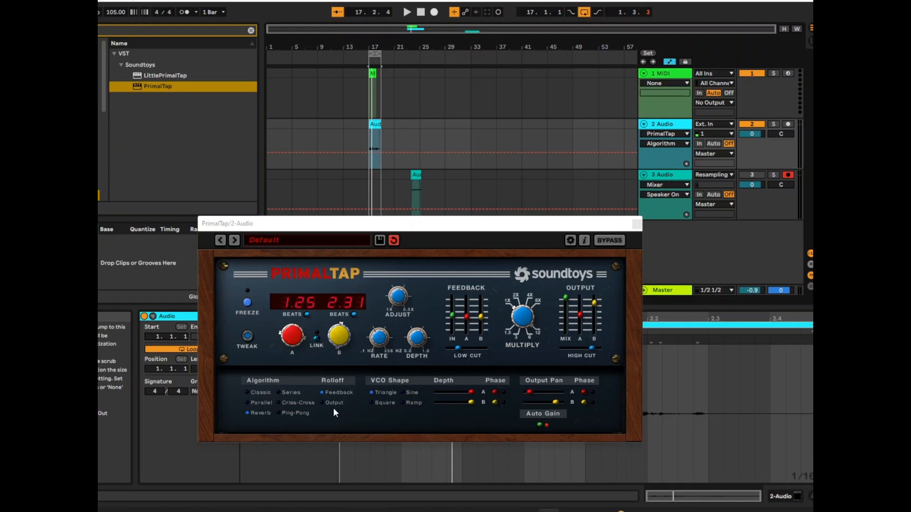
left_click(381, 356)
left_click(379, 338)
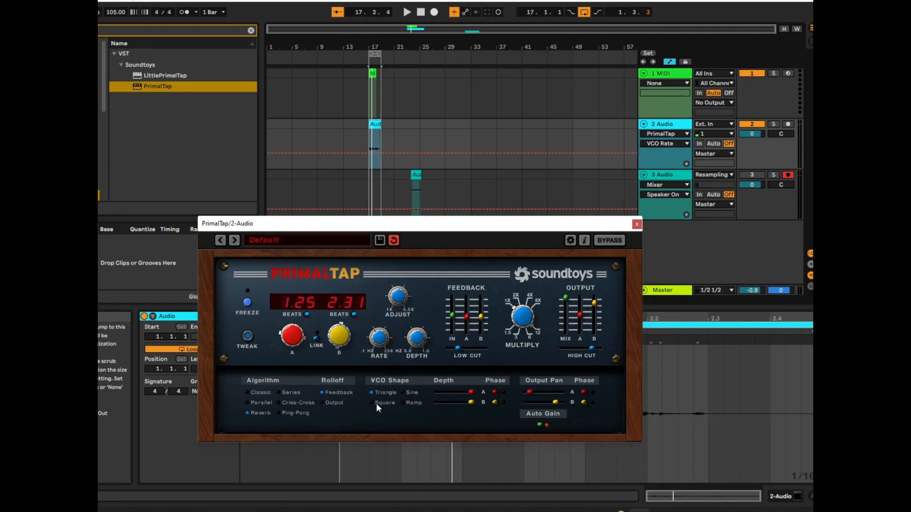
left_click(423, 395)
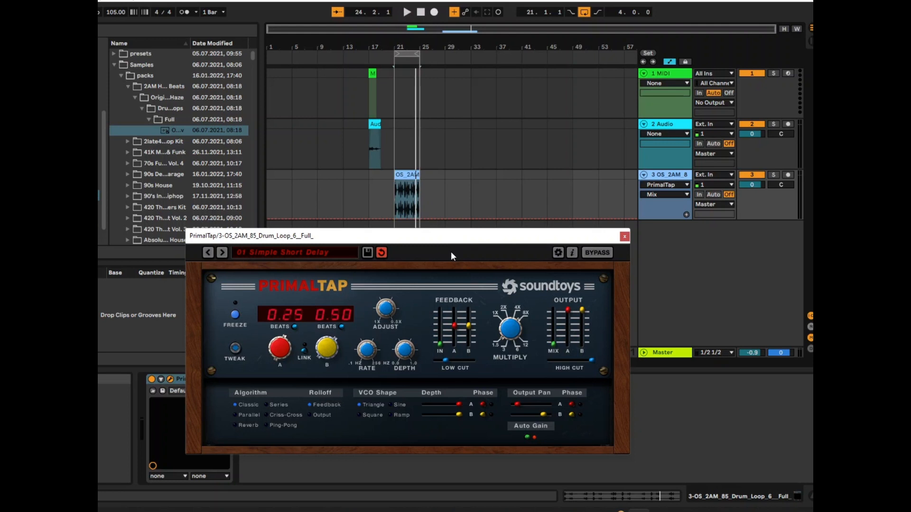
left_click(294, 252)
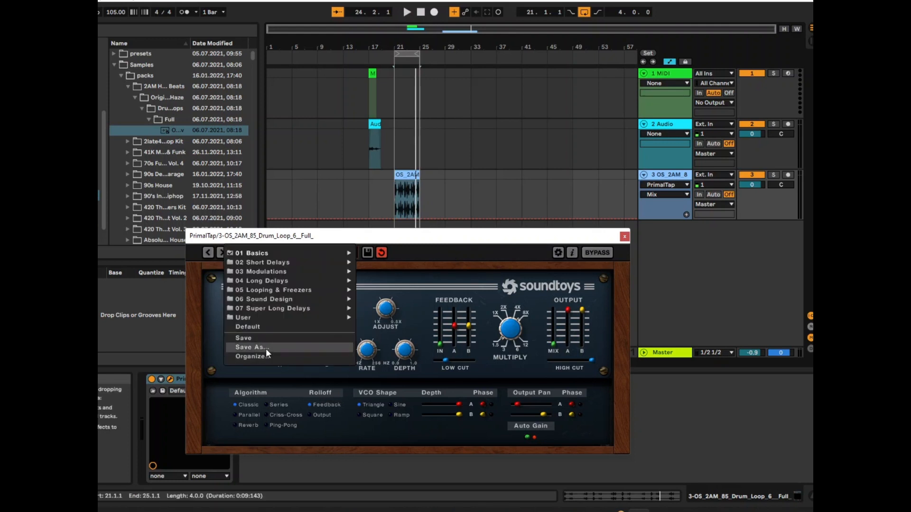
left_click(263, 238)
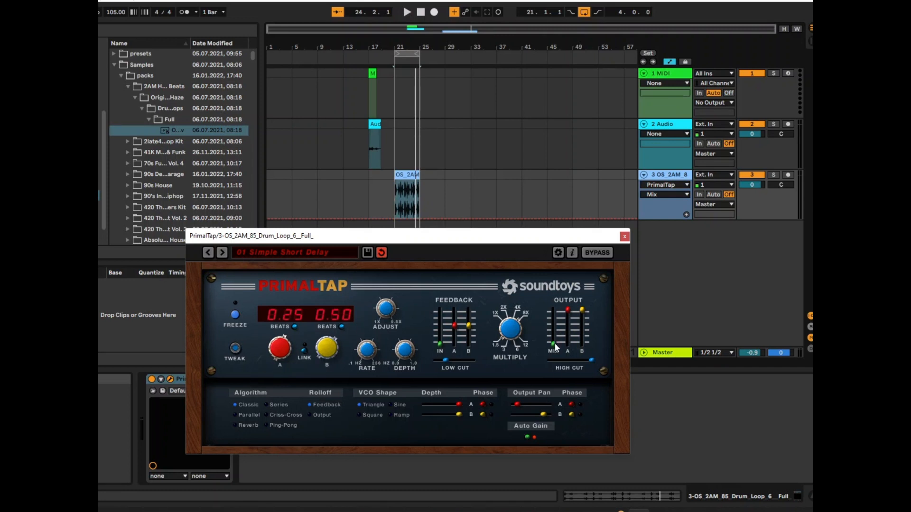
Play the drum loop with its track volume lowered to -7.2 and raise PrimalTap's output Mix to maximum
key("space")
left_click_drag(750, 185, 750, 186)
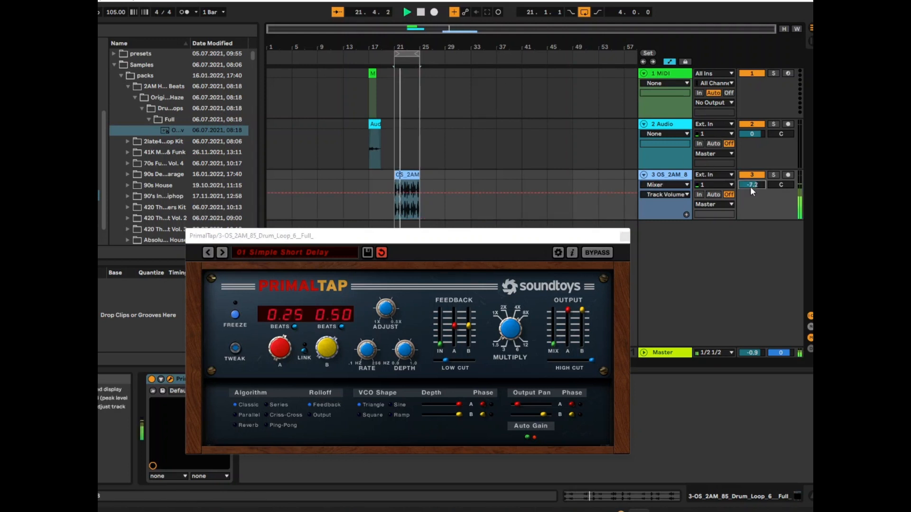
left_click_drag(551, 344, 557, 312)
Try the VCO Rate and Depth, invert the VCO phase of both delays and nudge the output pan of delay A
left_click(365, 352)
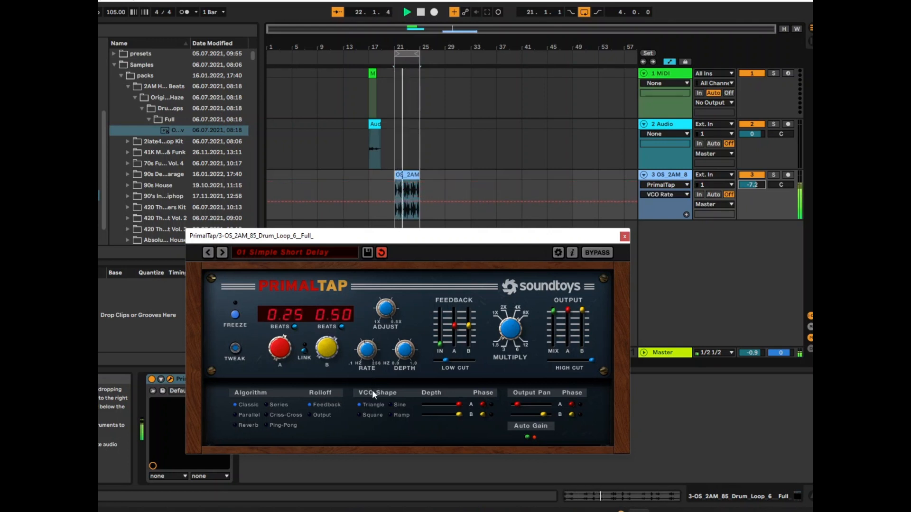
left_click(393, 363)
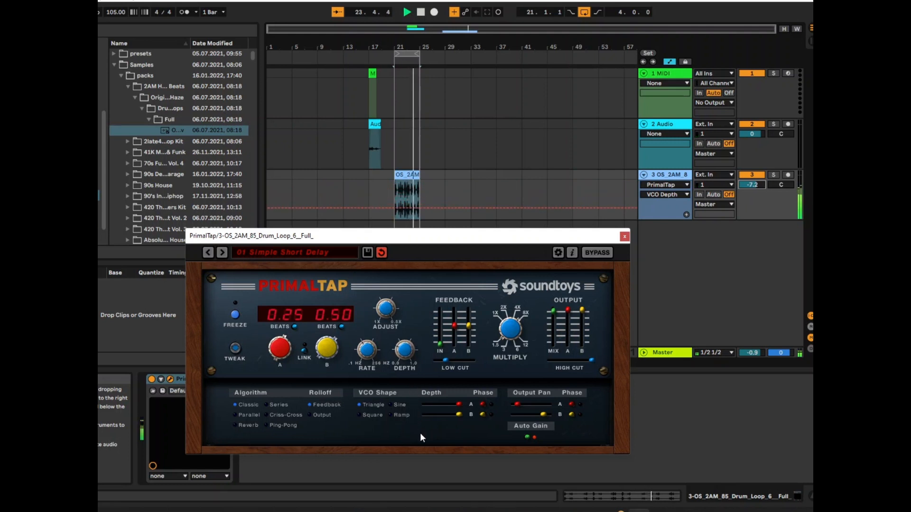
left_click(491, 404)
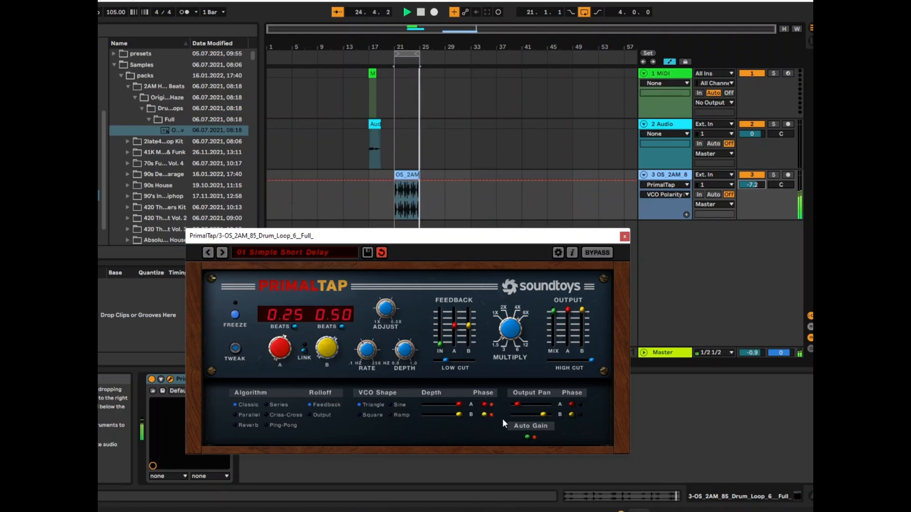
left_click(529, 404)
left_click_drag(544, 408, 523, 406)
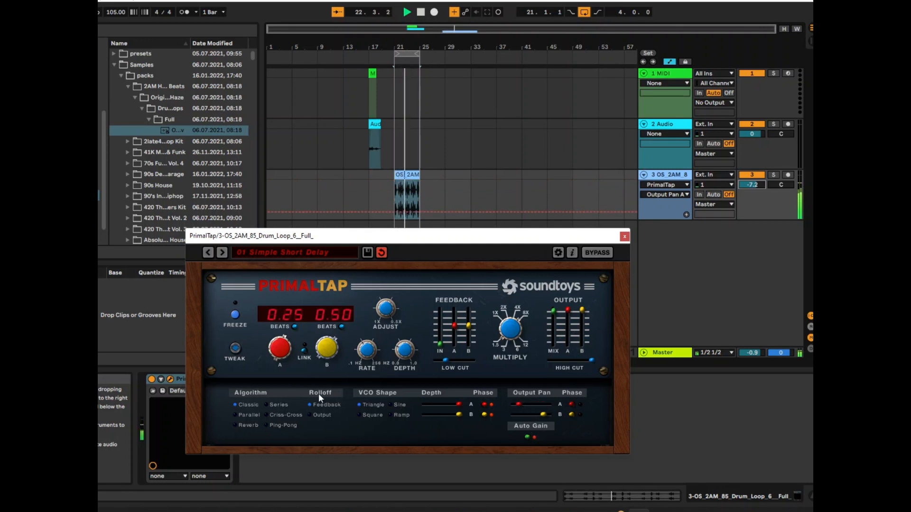
Set the Rolloff to Output and the algorithm to Criss-Cross, and vary the VCO Depth
left_click(311, 416)
left_click(266, 415)
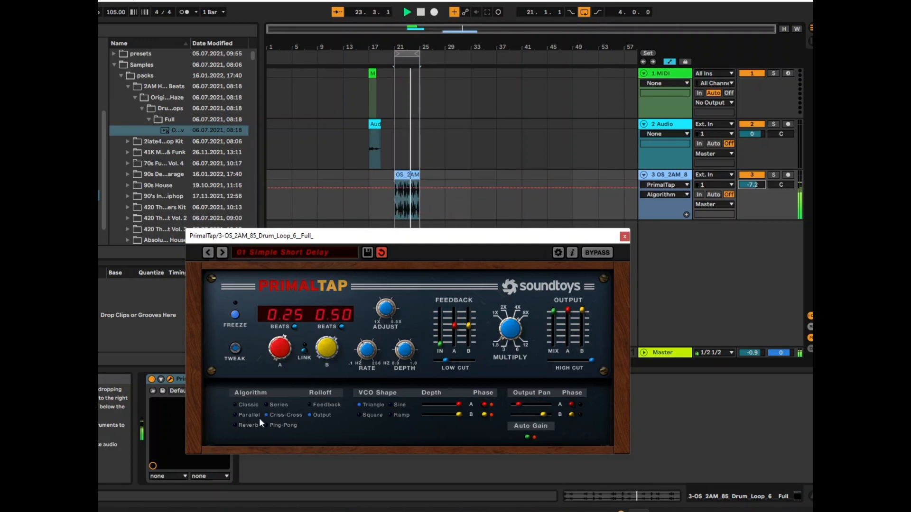
left_click_drag(411, 354, 403, 331)
Link the two delay times, set them to 0.75 beats, and lower the output Mix to about halfway
left_click(303, 349)
mouse_move(283, 350)
left_mouse_down()
mouse_move(284, 329)
mouse_move(284, 351)
left_mouse_up()
left_click_drag(552, 311, 550, 324)
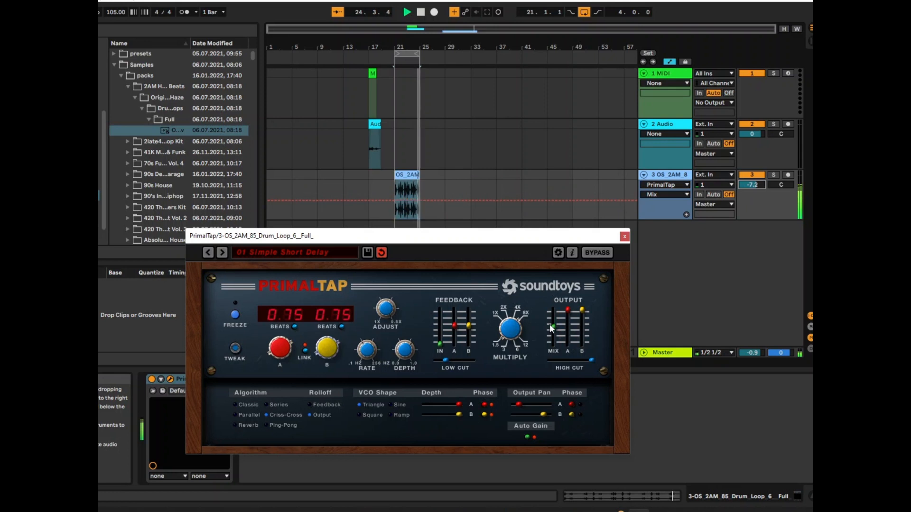
Load the 03 Double Wide preset from 01 Basics and move on to the 04 Nice Long Delay preset
left_click(261, 250)
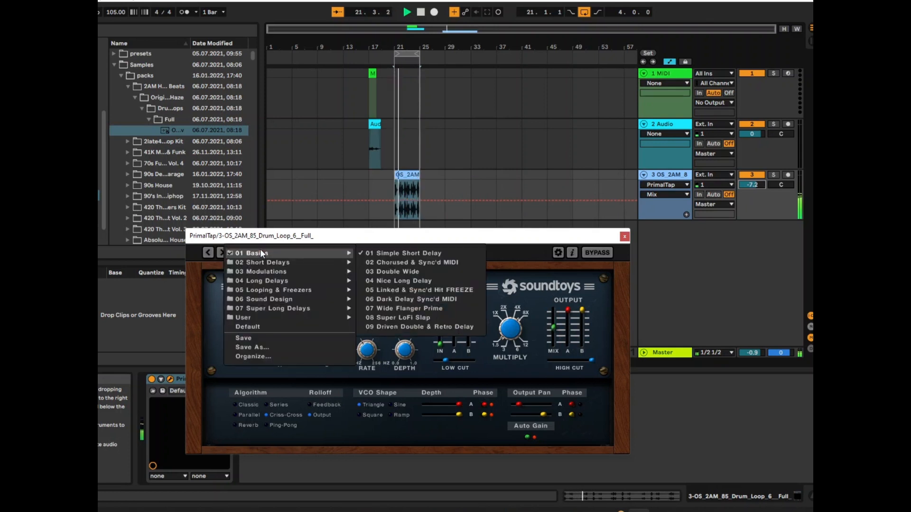
left_click(423, 273)
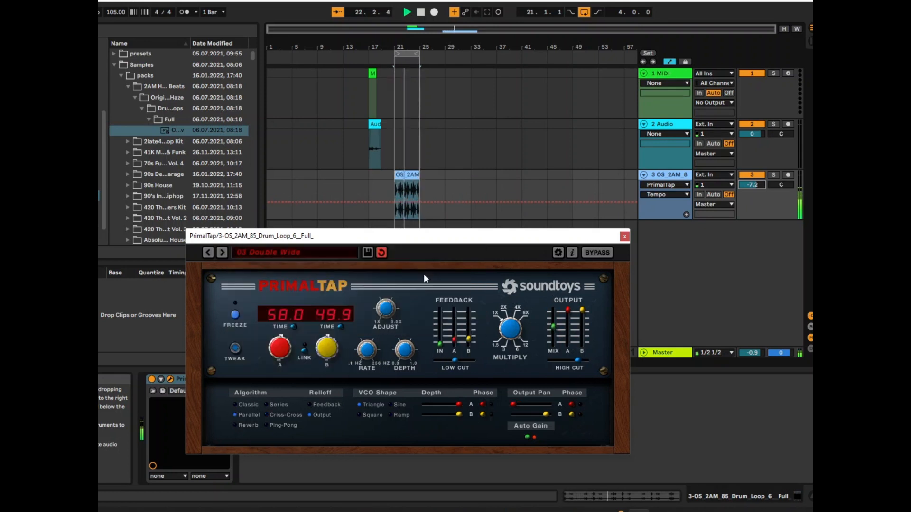
left_click(224, 254)
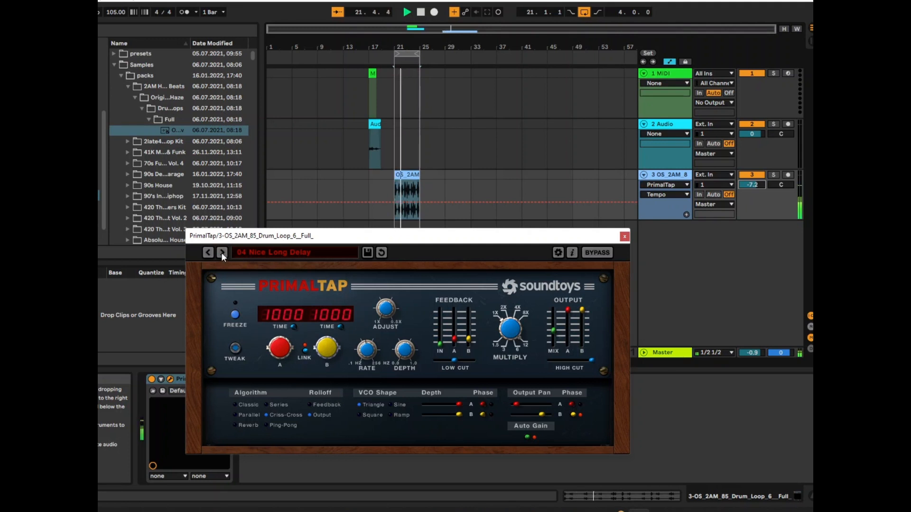
Audition the presets from 05 Linked & Sync'd Hit FREEZE to 07 Wide Flanger Prime, trying the Reverb algorithm on the first
left_click(221, 253)
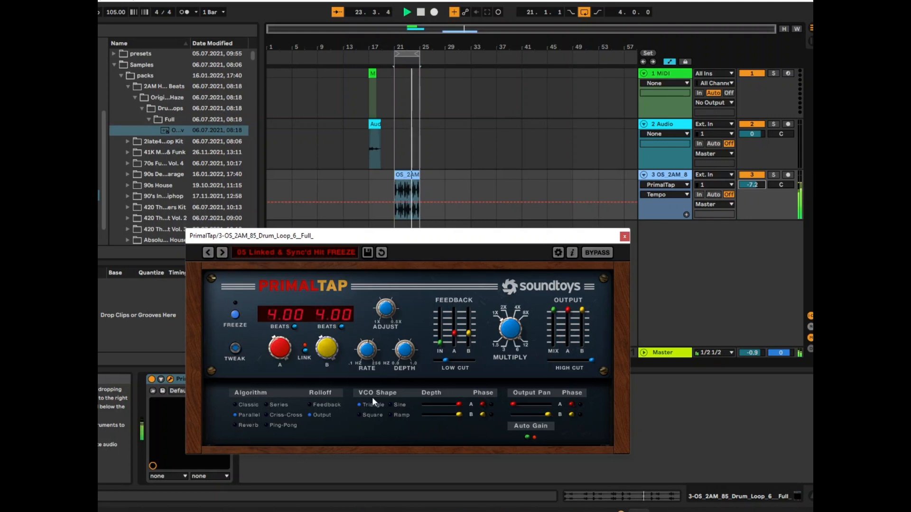
left_click(286, 416)
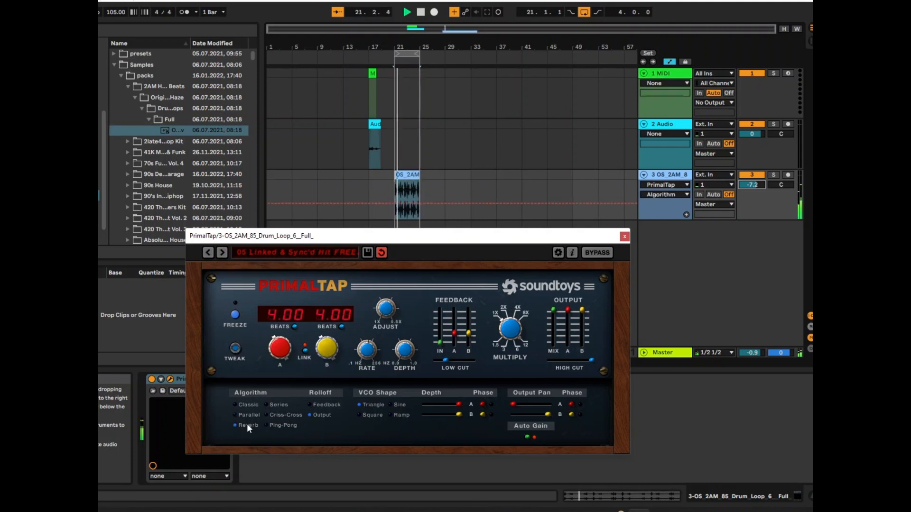
left_click(221, 253)
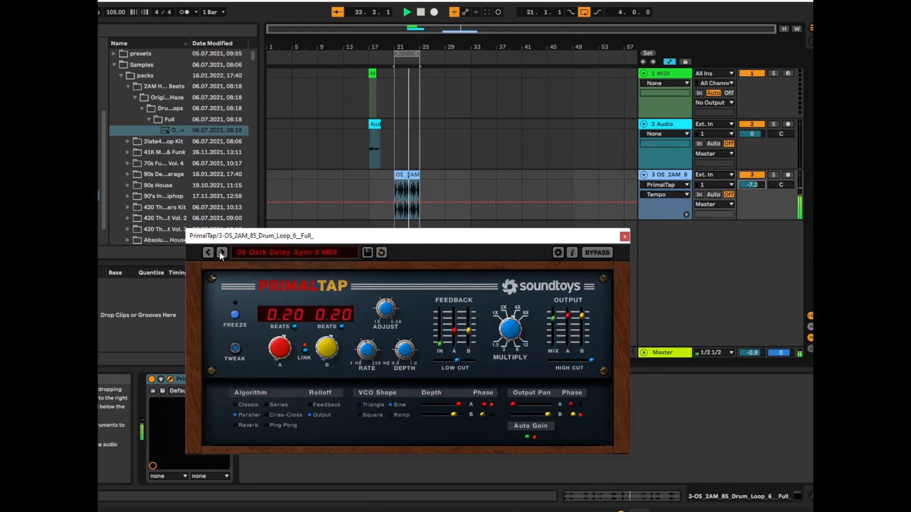
left_click(221, 252)
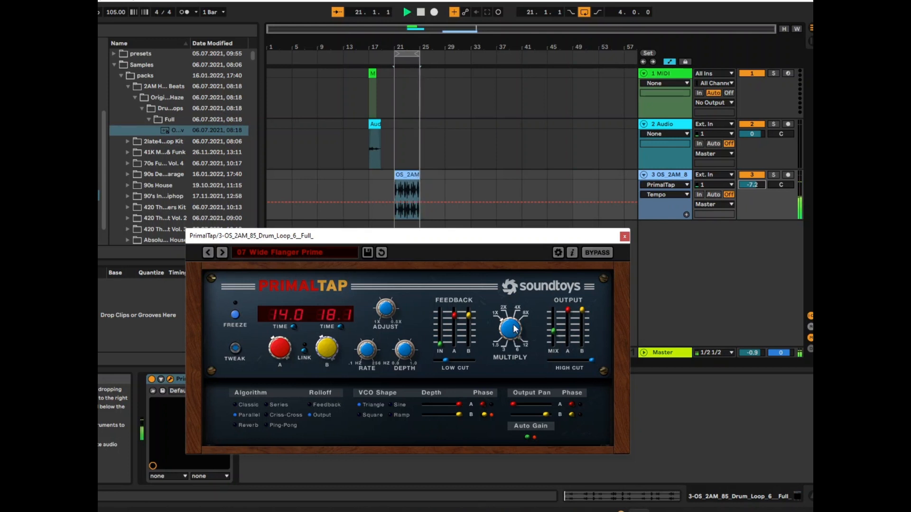
Adjust the flanger preset: lower Feedback A, vary the output Mix, reduce the High Cut to about midway and set delay time B to 25.8
left_click_drag(454, 315, 475, 336)
left_click(552, 333)
left_click_drag(557, 325, 558, 314)
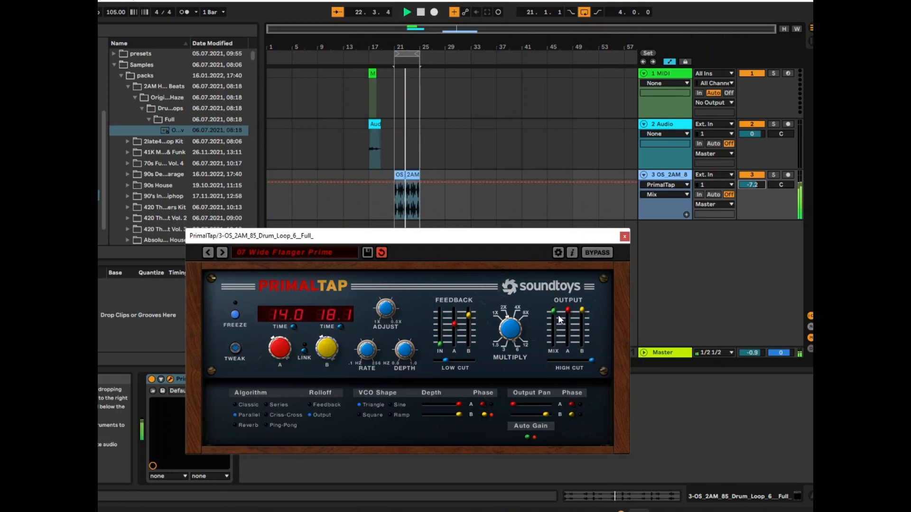
left_click_drag(550, 347, 573, 360)
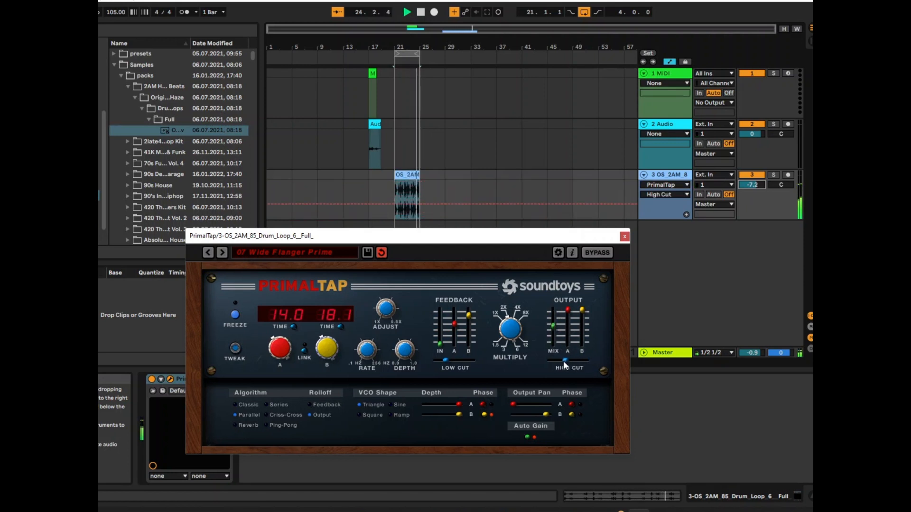
mouse_move(325, 358)
left_mouse_down()
mouse_move(334, 386)
mouse_move(328, 319)
mouse_move(331, 354)
left_mouse_up()
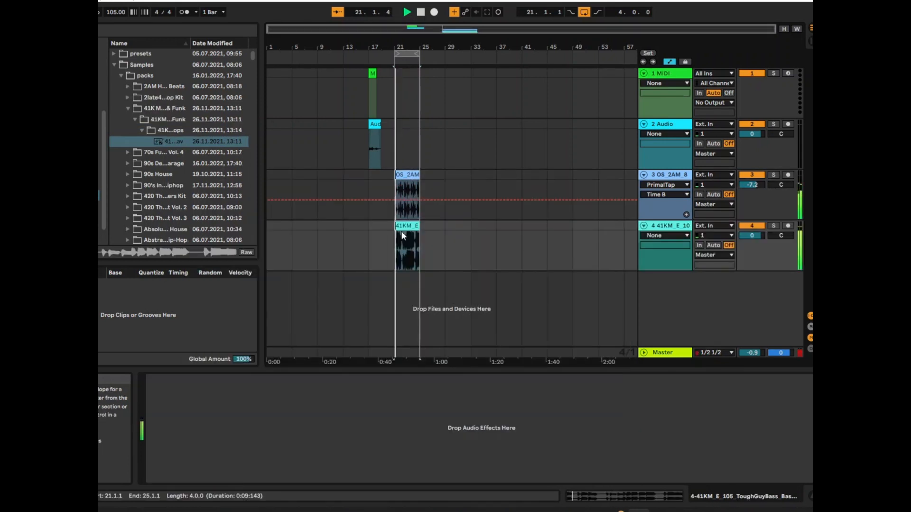
Lower the bass loop track's volume to -9.8 dB and mute the drum loop track
left_click_drag(752, 235, 752, 247)
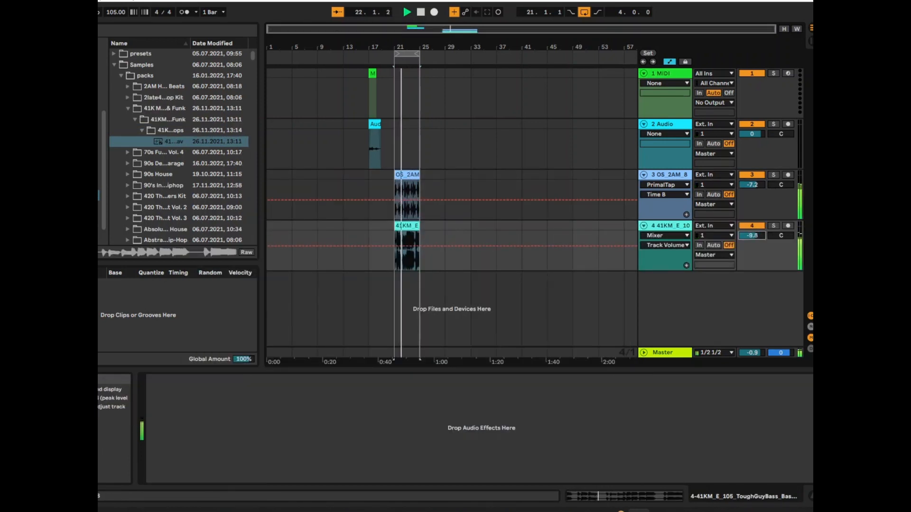
left_click(615, 206)
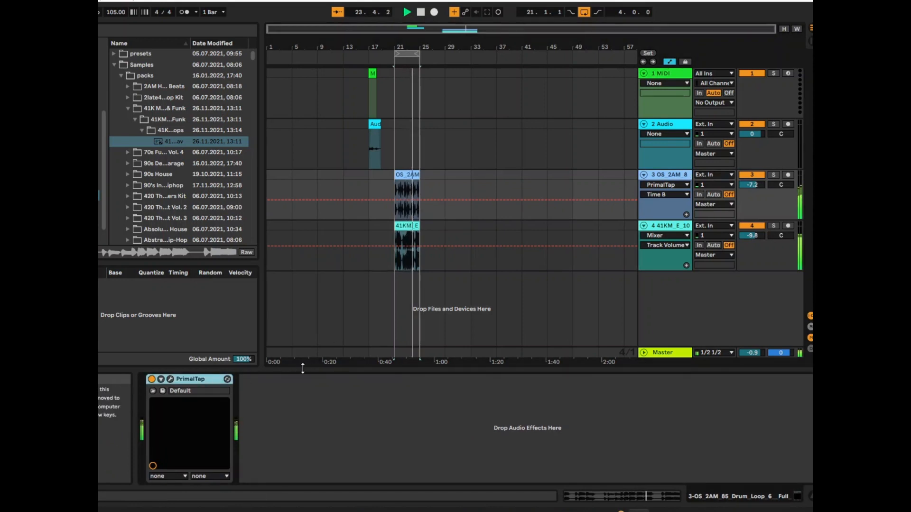
key("Down")
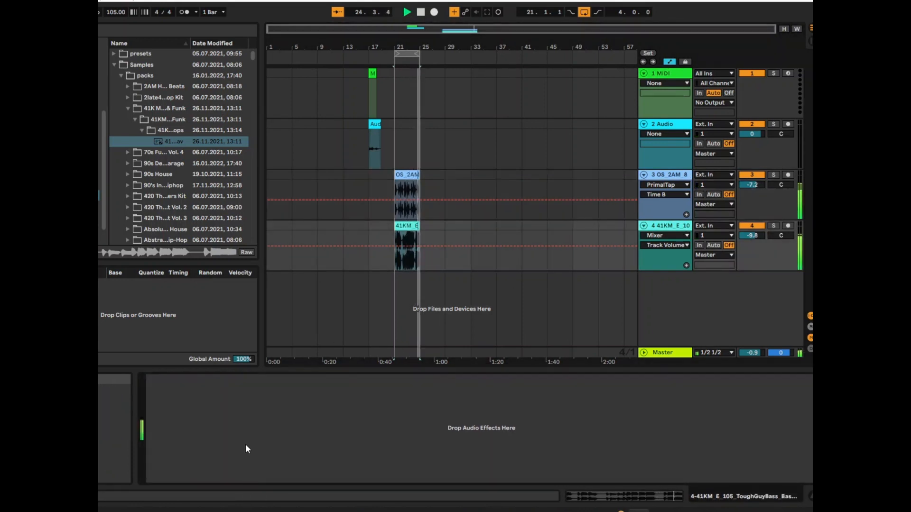
left_click(754, 174)
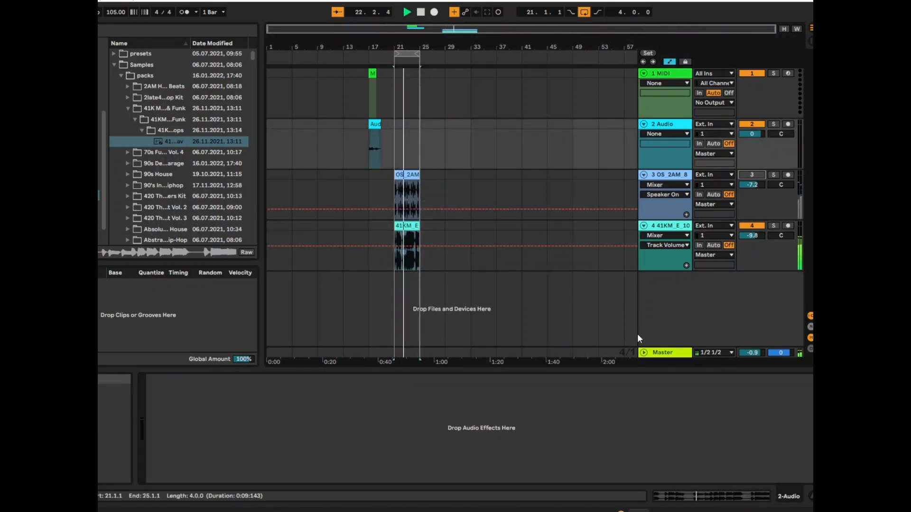
Open the PrimalTap copy on the bass loop track and audition the 01 Simple Short Delay preset
left_click(522, 256)
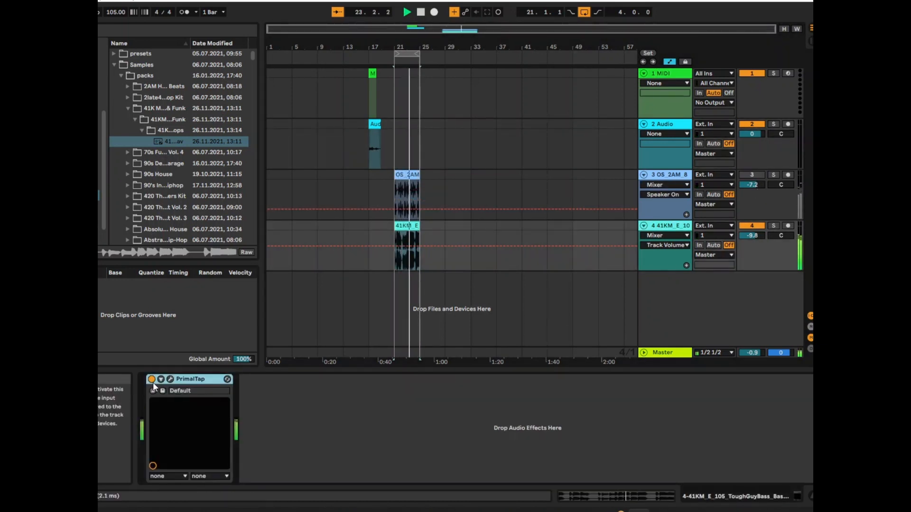
left_click(170, 379)
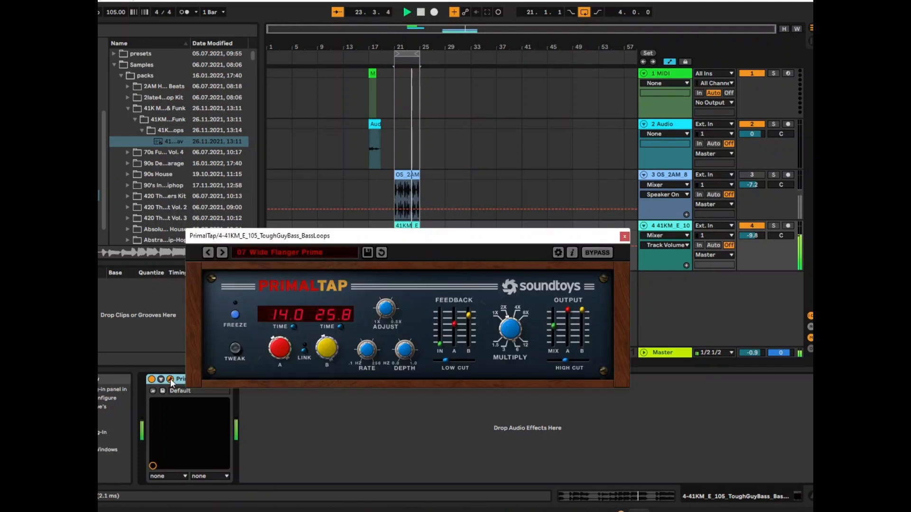
left_click(321, 253)
left_click(385, 253)
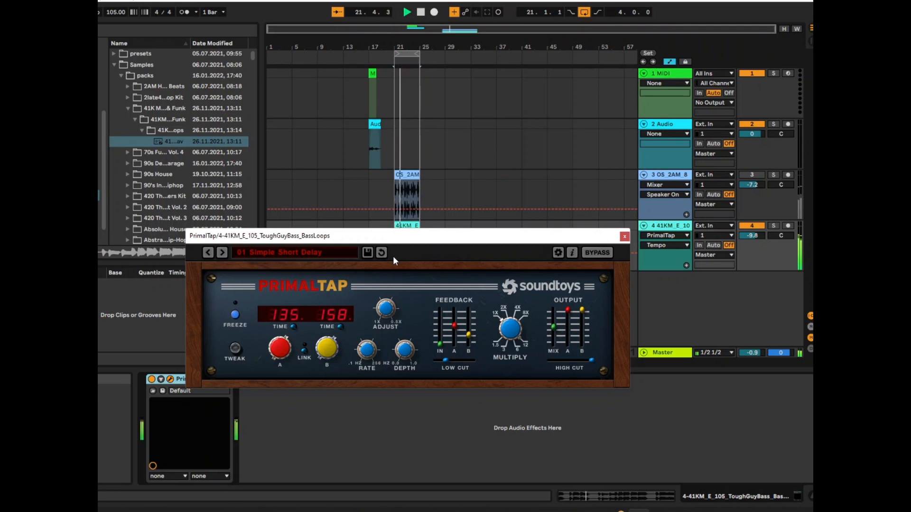
left_click(152, 380)
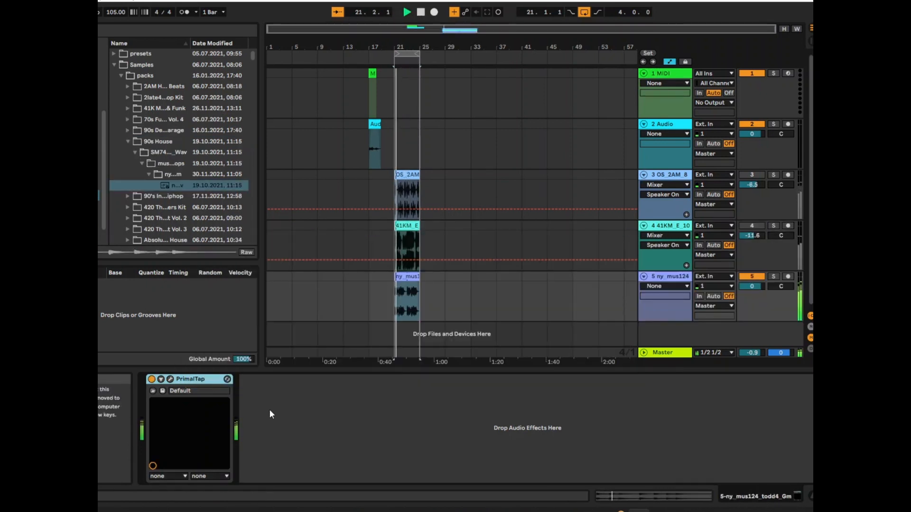
Open PrimalTap on the ny_mus124 track and audition the 01 Basics presets from 01 Simple Short Delay to 03 Double Wide
left_click(172, 379)
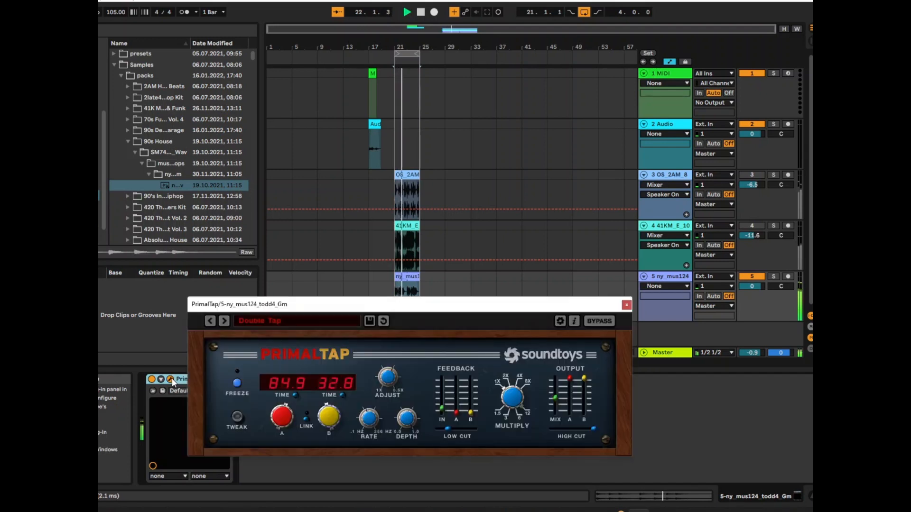
left_click(315, 319)
mouse_move(315, 321)
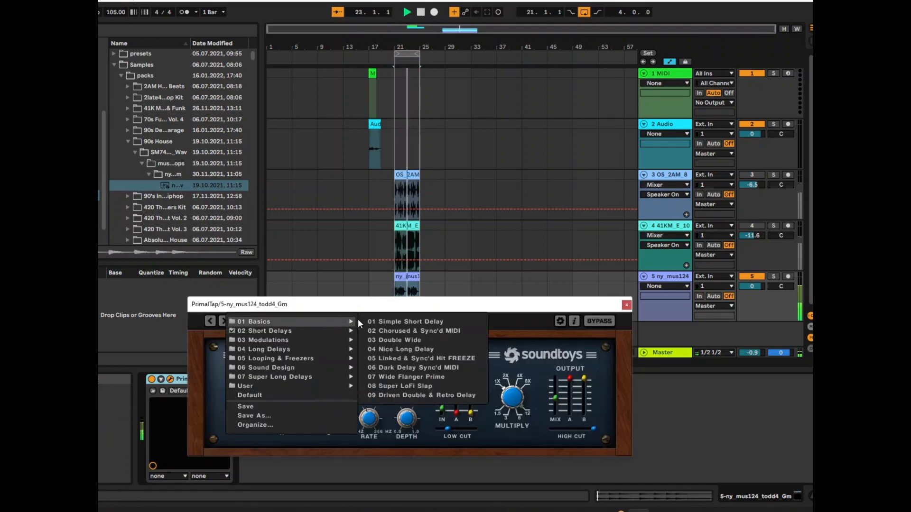
left_click(403, 322)
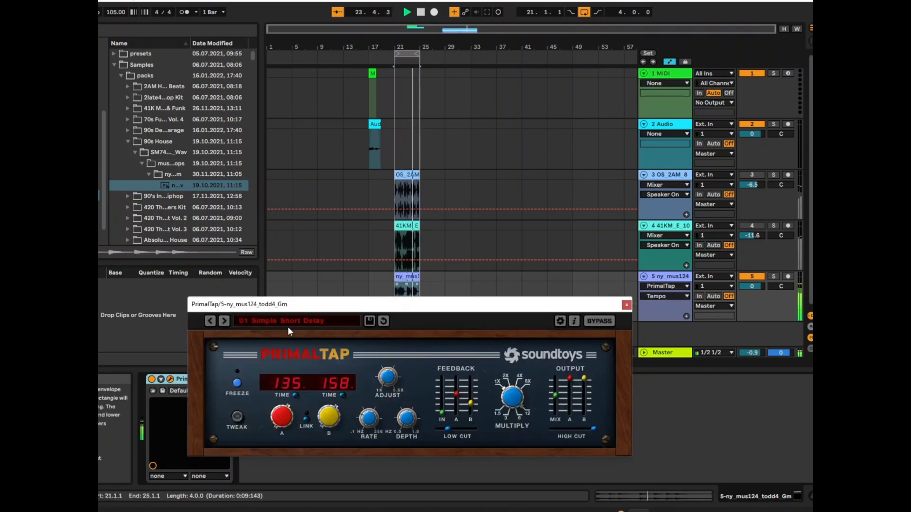
left_click(222, 322)
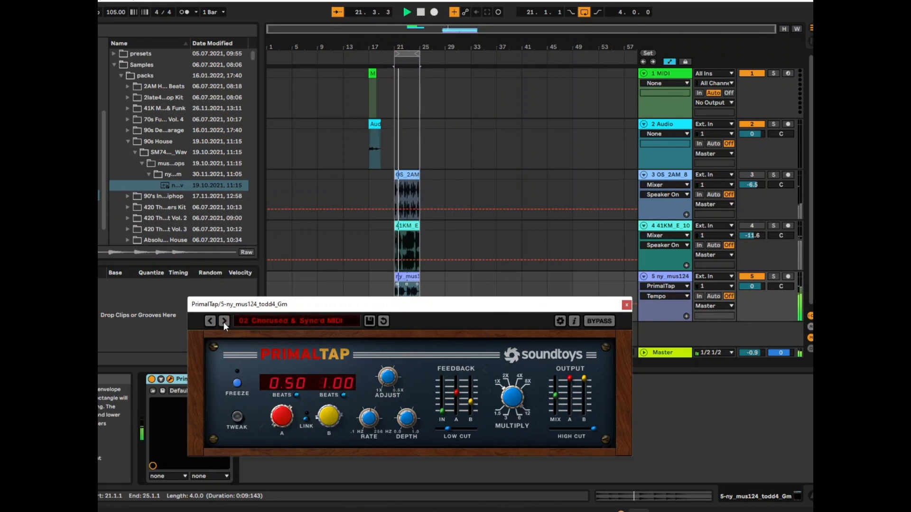
left_click(224, 322)
Load the FuzzMod preset from 06 Sound Design and lower the output Mix slightly
left_click(244, 321)
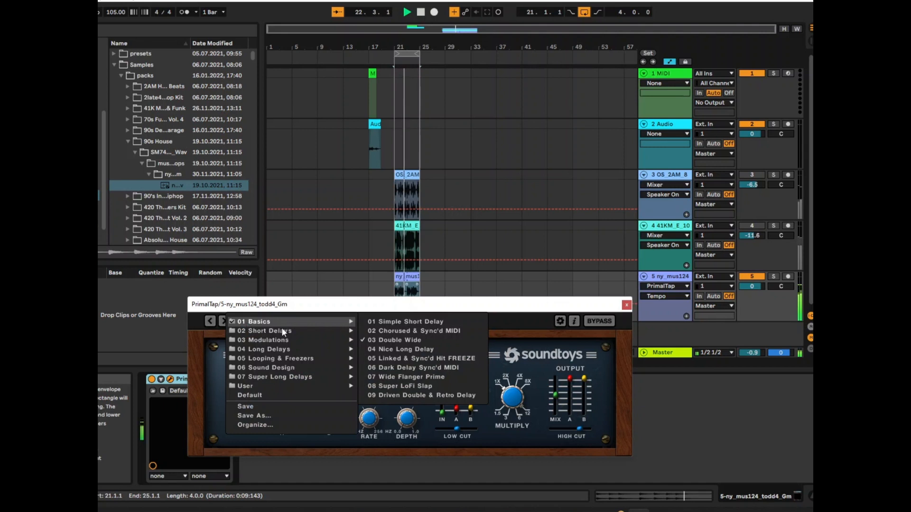
mouse_move(306, 367)
left_click(400, 362)
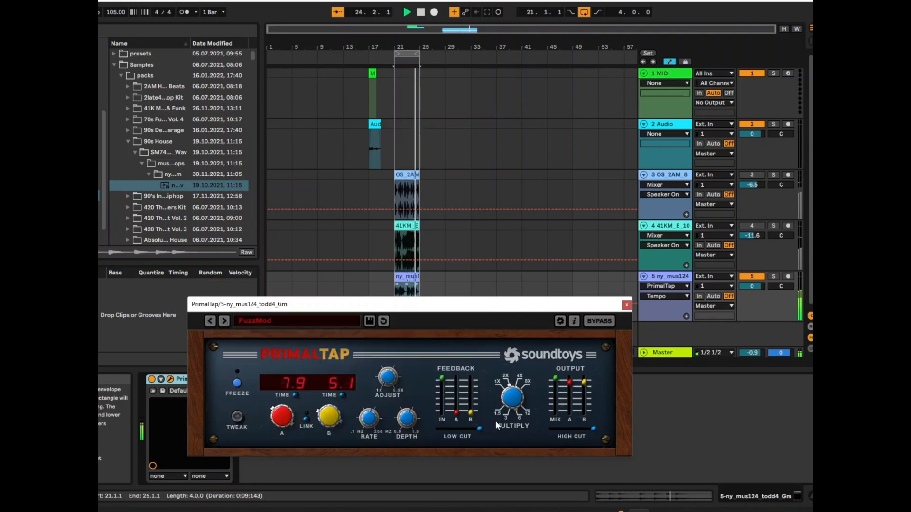
mouse_move(553, 377)
left_mouse_down()
mouse_move(553, 399)
mouse_move(552, 388)
left_mouse_up()
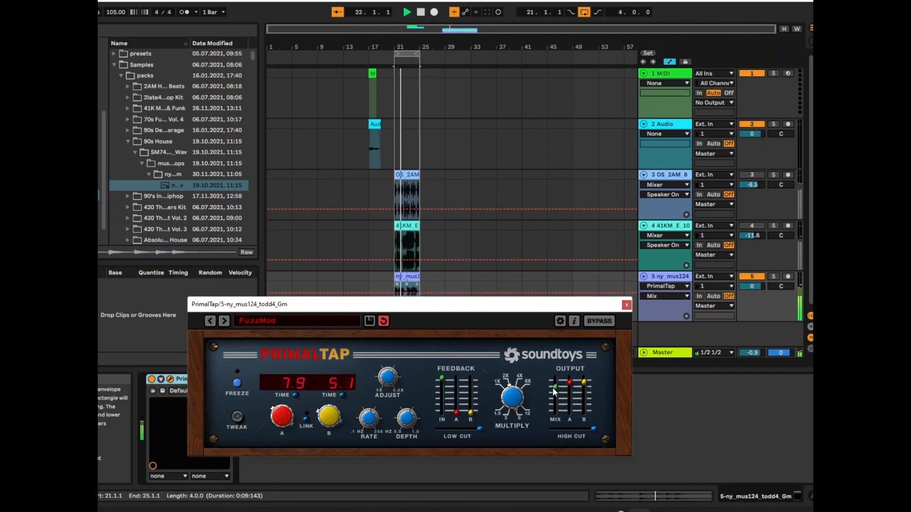
Load the FreezeYurQuarter preset from 05 Looping & Freezers and reduce the output Mix a little
left_click(257, 320)
mouse_move(329, 360)
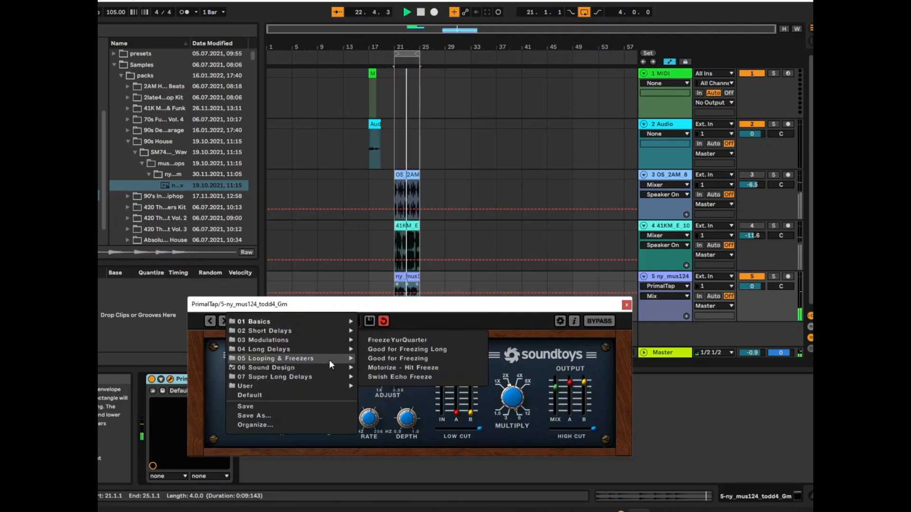
left_click(397, 340)
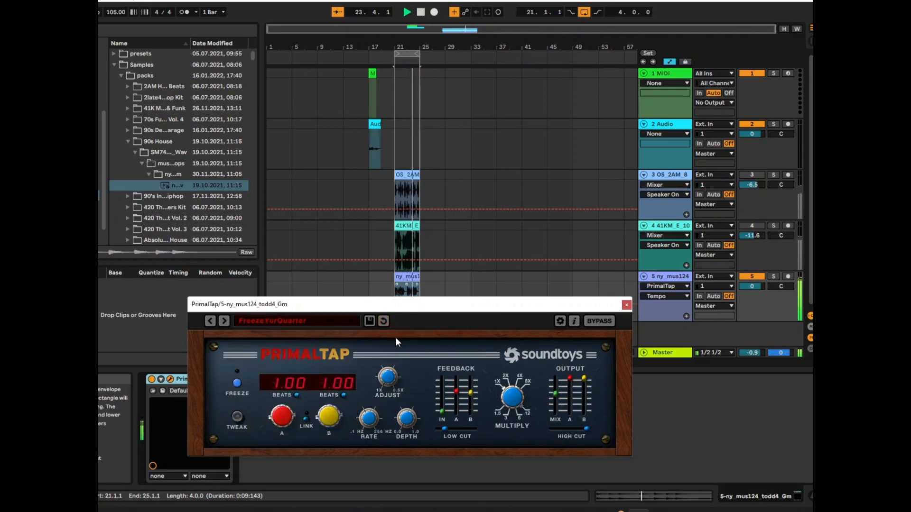
mouse_move(553, 393)
left_mouse_down()
mouse_move(553, 404)
mouse_move(553, 396)
left_mouse_up()
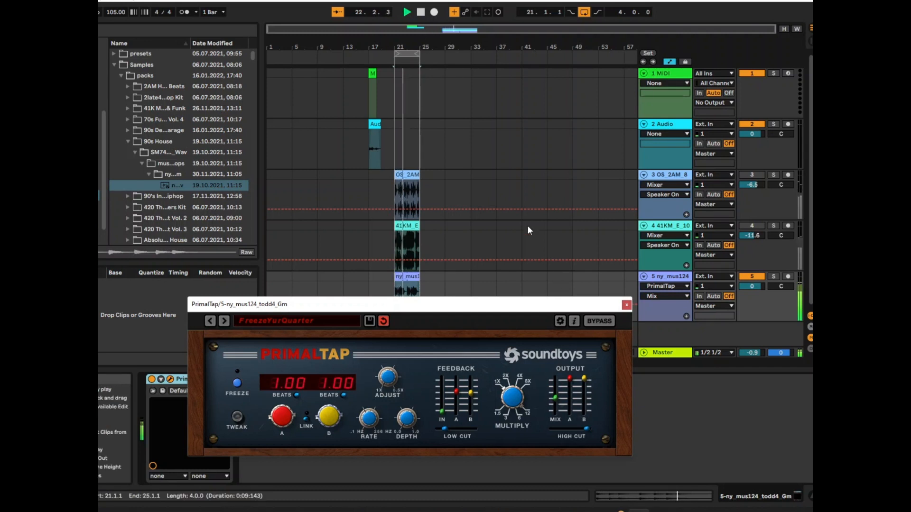
Turn off the arrangement loop and freeze the ny_mus124 sound, replaying the clip from bar 21 to capture it again
left_click(584, 12)
left_click(237, 385)
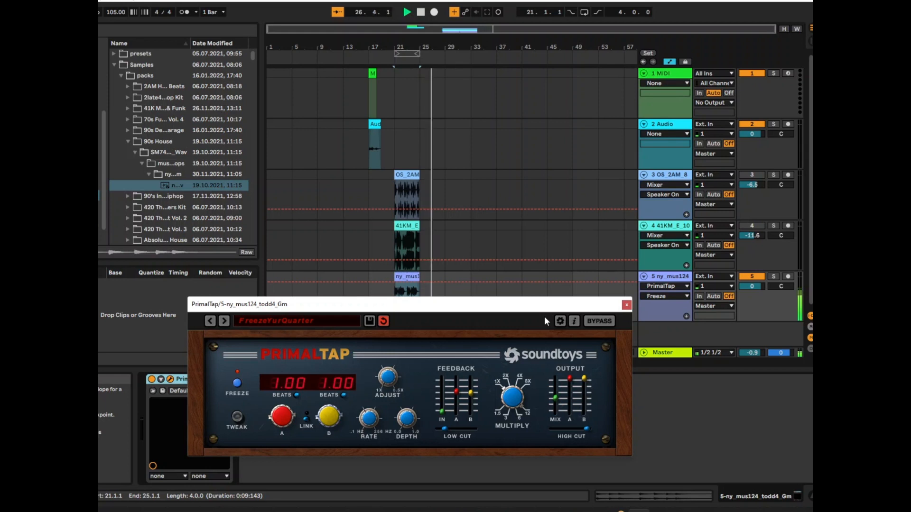
left_click(411, 277)
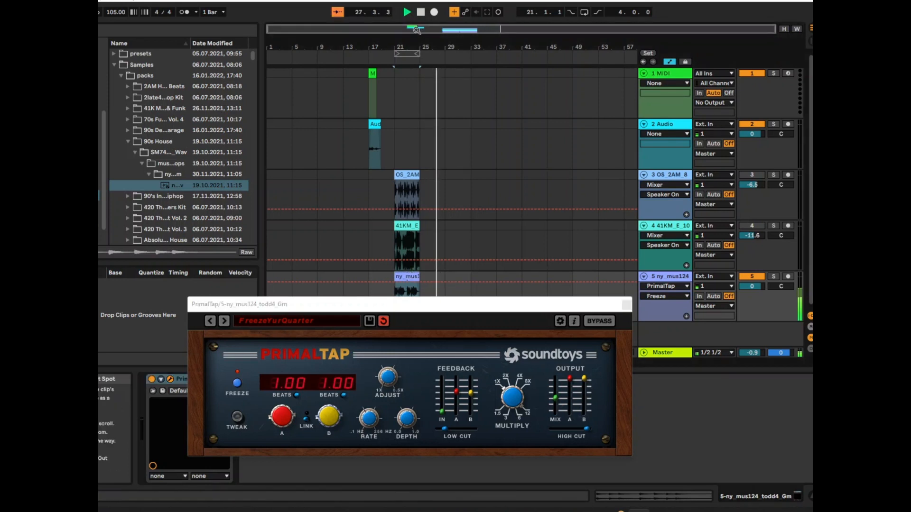
left_click(406, 13)
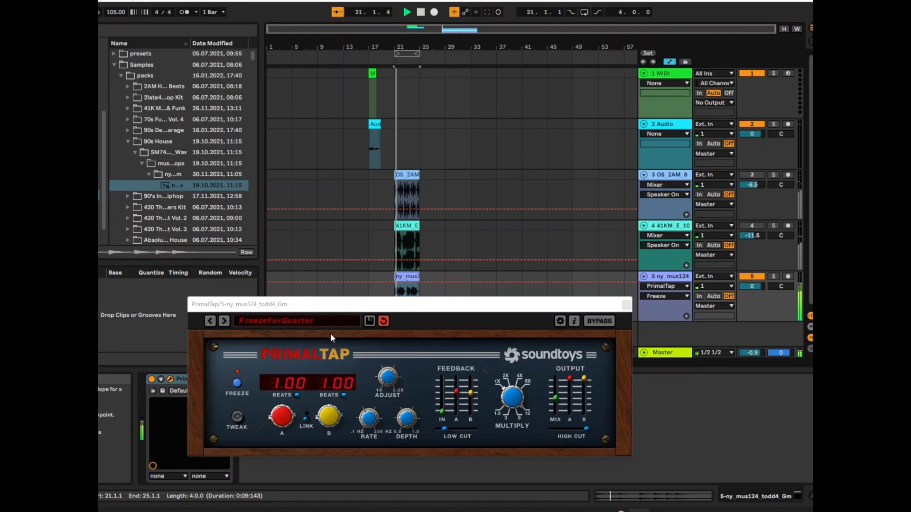
left_click(239, 383)
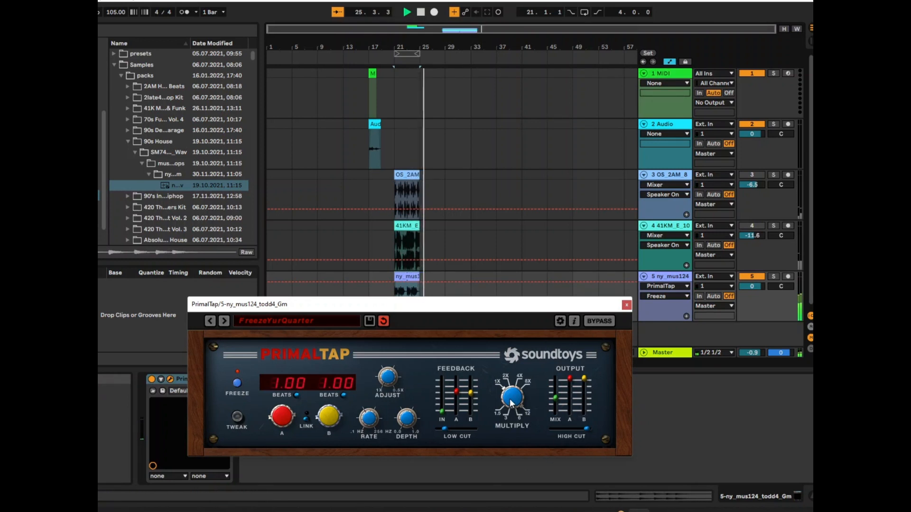
Try the Multiply, delay Adjust and VCO Rate and Depth controls on the frozen sound
left_click(504, 378)
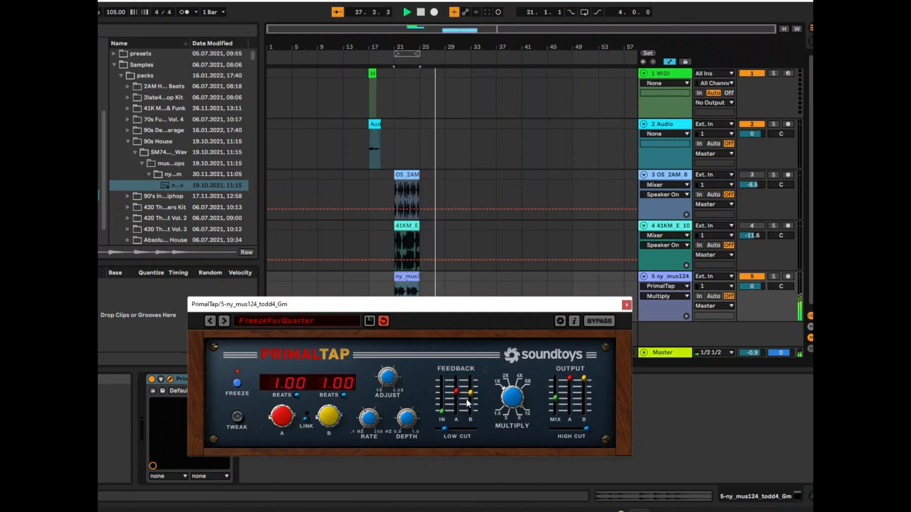
left_click(408, 411)
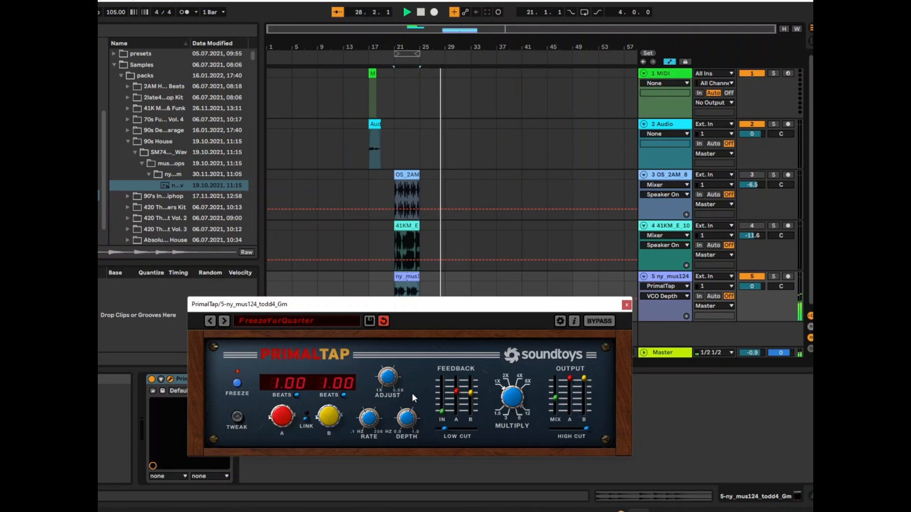
left_click(396, 384)
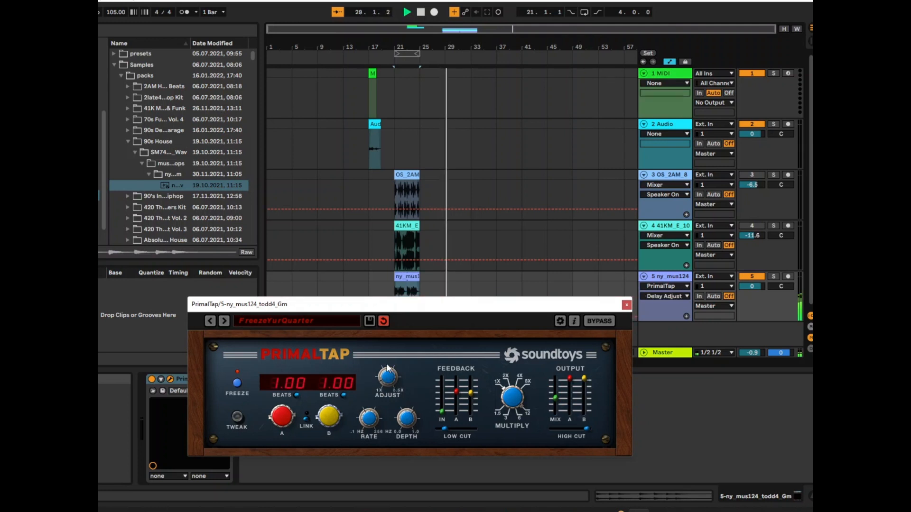
left_click(368, 417)
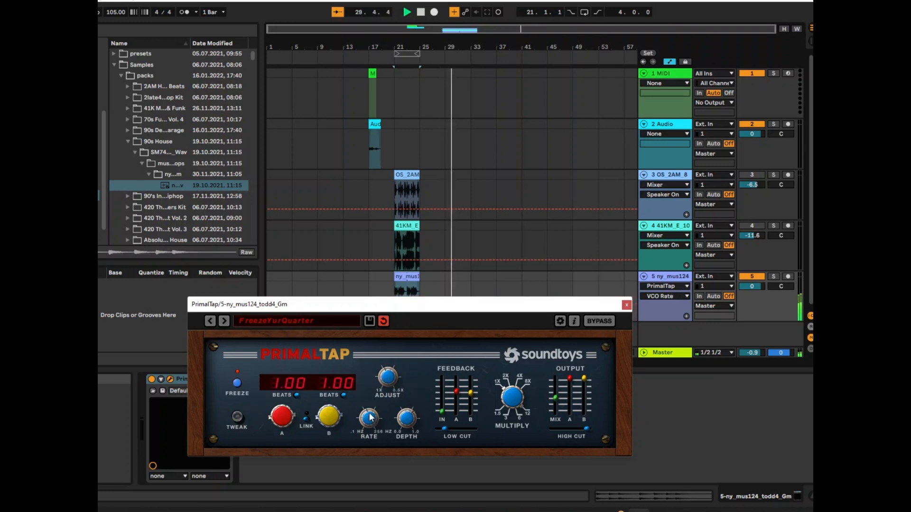
left_click(406, 425)
left_click(388, 379)
Extend the drum loop clip to bar 45 and unmute its track so the drums play under the frozen sound
left_click(416, 176)
double_click(416, 176)
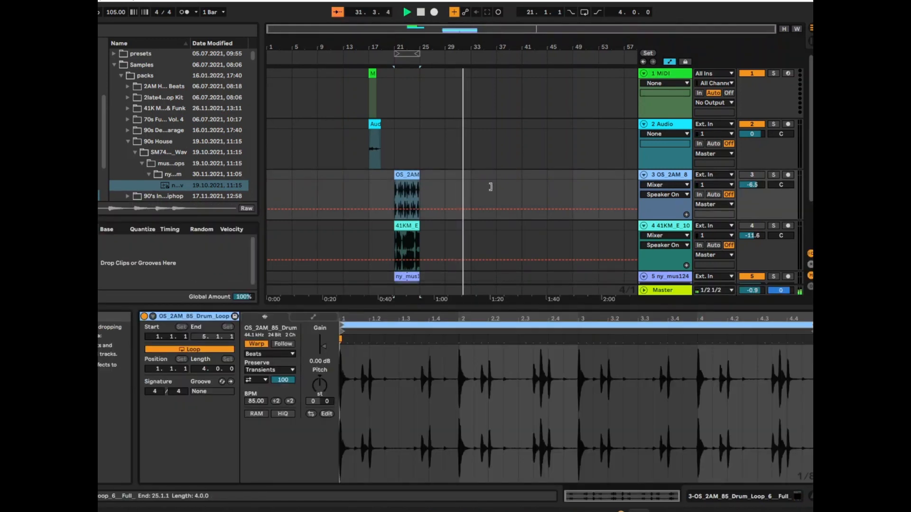
left_click_drag(418, 176, 546, 177)
left_click(758, 174)
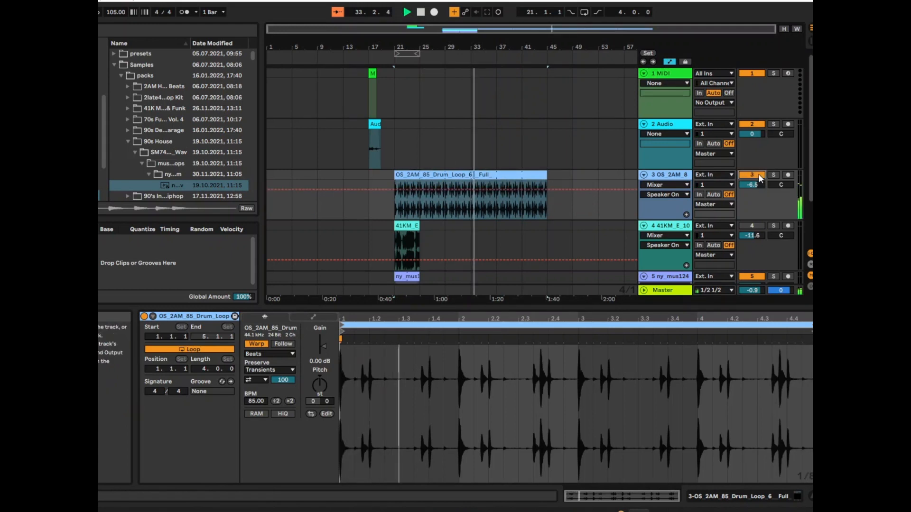
Lower the drum loop track's volume to -9.7 dB and replay the arrangement from bar 21 with the bass clip selected
left_click_drag(753, 185, 754, 195)
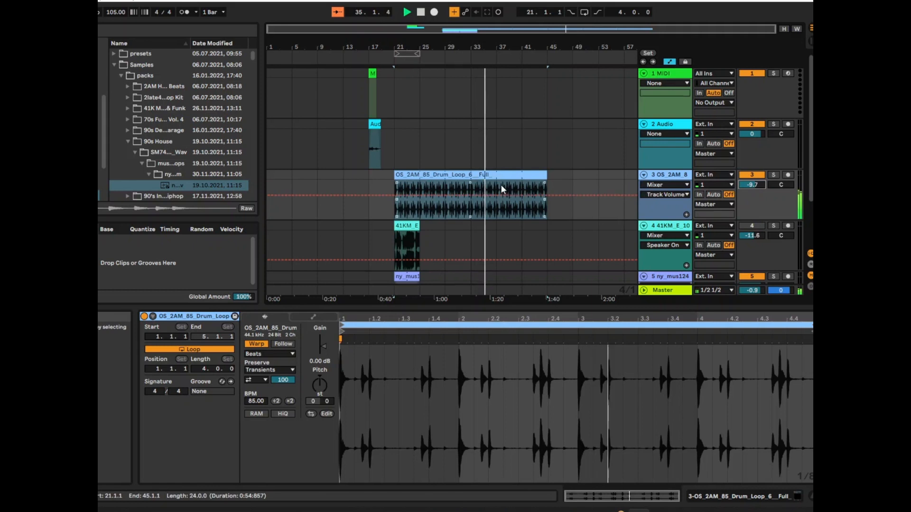
left_click(406, 227)
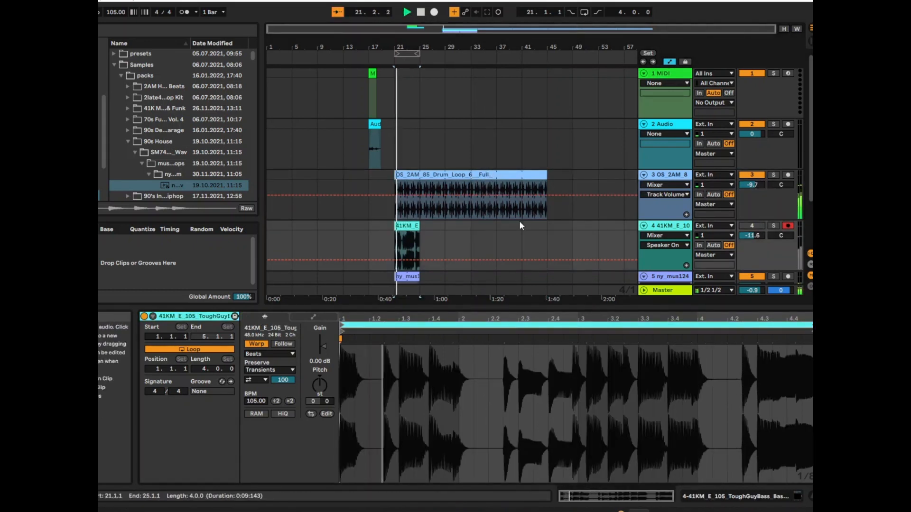
left_click(751, 226)
scroll(471, 247, "down", 3)
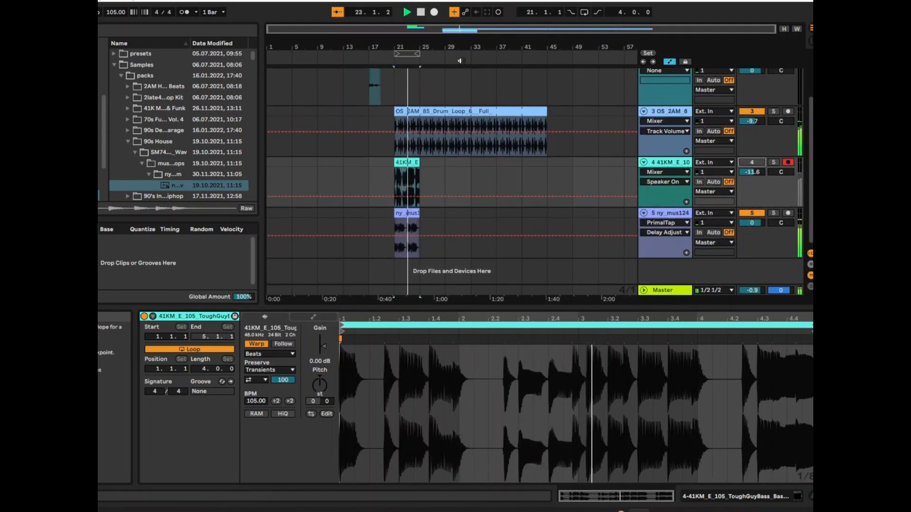
Stop playback, turn off Freeze in PrimalTap on the ny_mus124 track and close the plug-in window
left_click(422, 13)
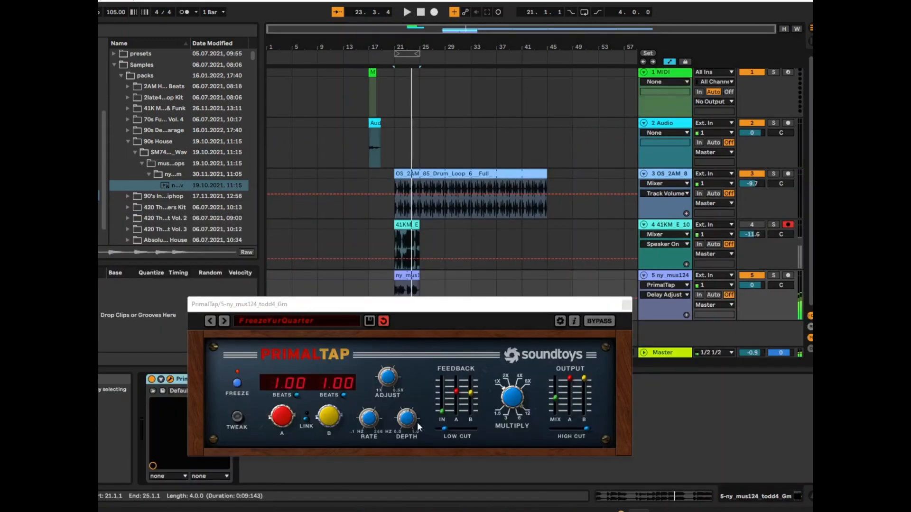
left_click(236, 386)
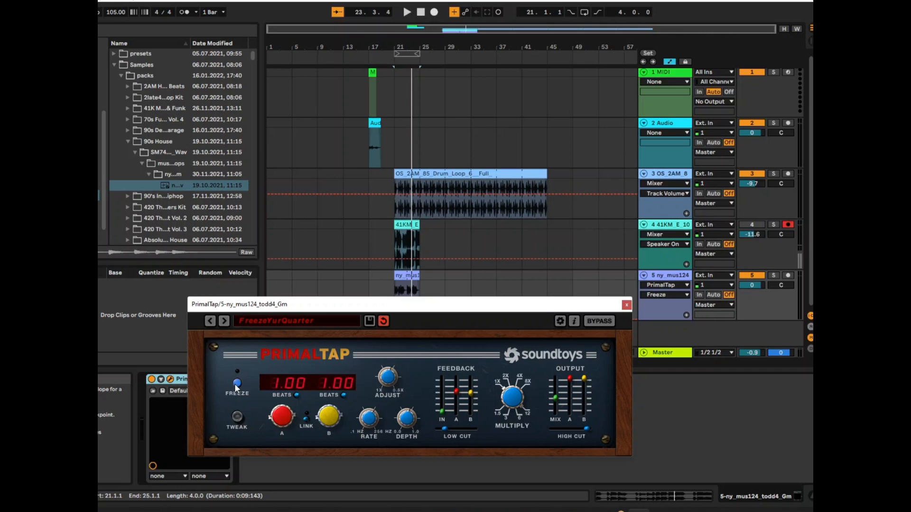
left_click(628, 305)
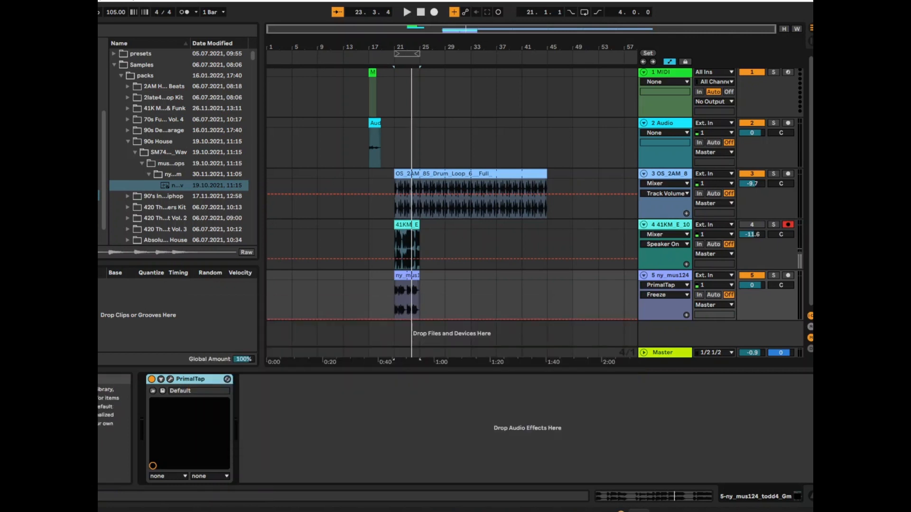
Find LittlePrimalTap in the browser, add it after PrimalTap on the ny_mus124 track and start playback to hear its default setting
left_click(128, 28)
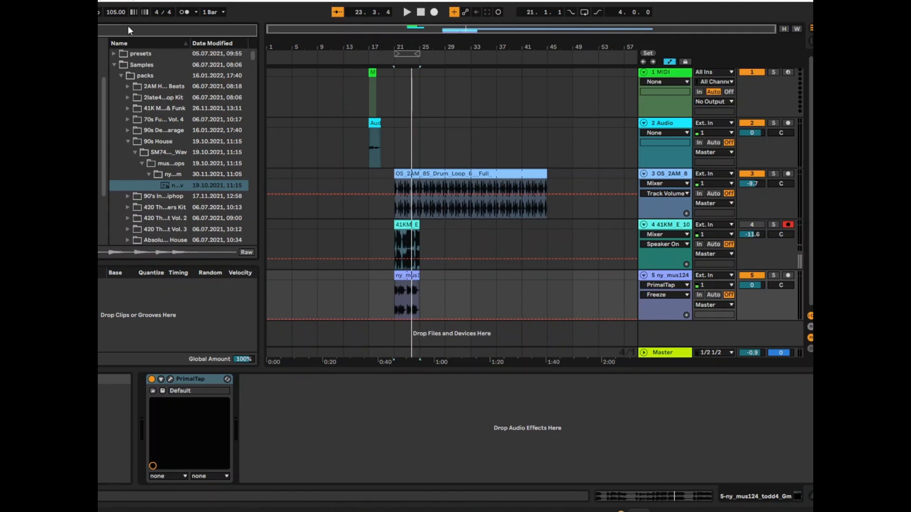
type("vocal")
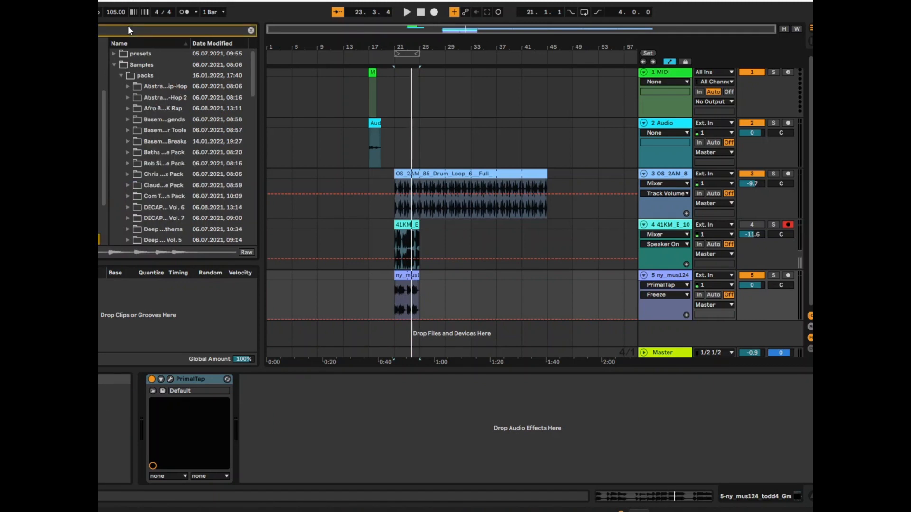
left_click_drag(165, 75, 373, 459)
left_click_drag(374, 314, 442, 202)
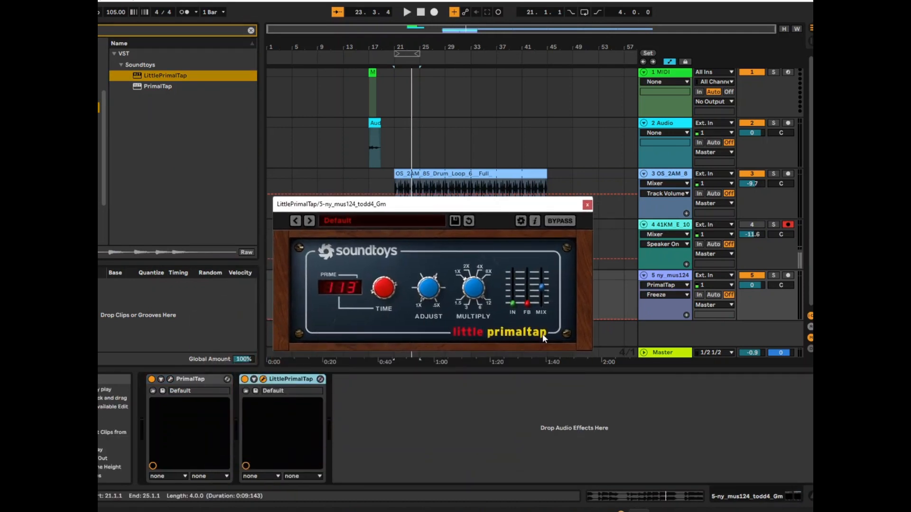
left_click(386, 291)
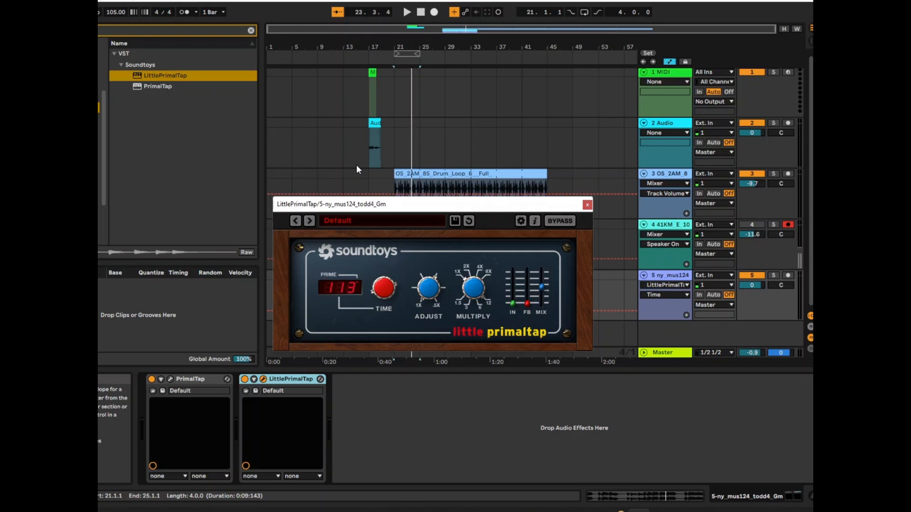
key("space")
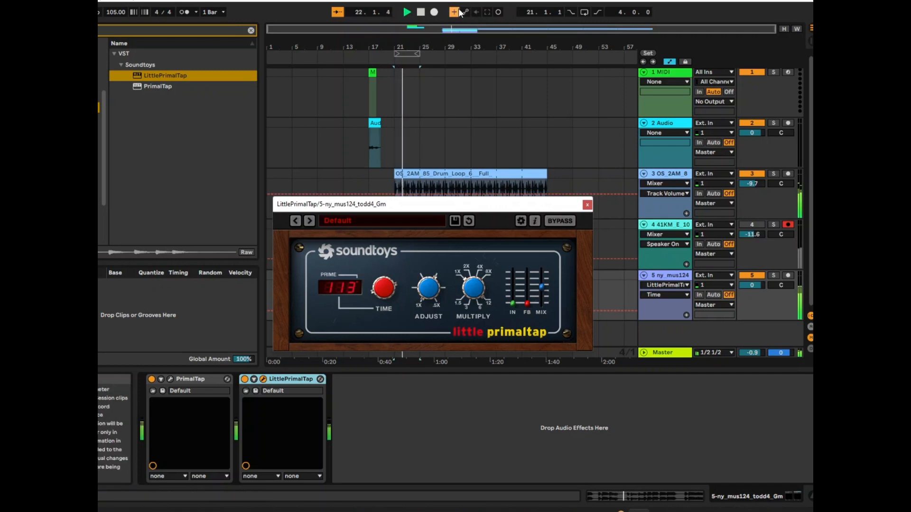